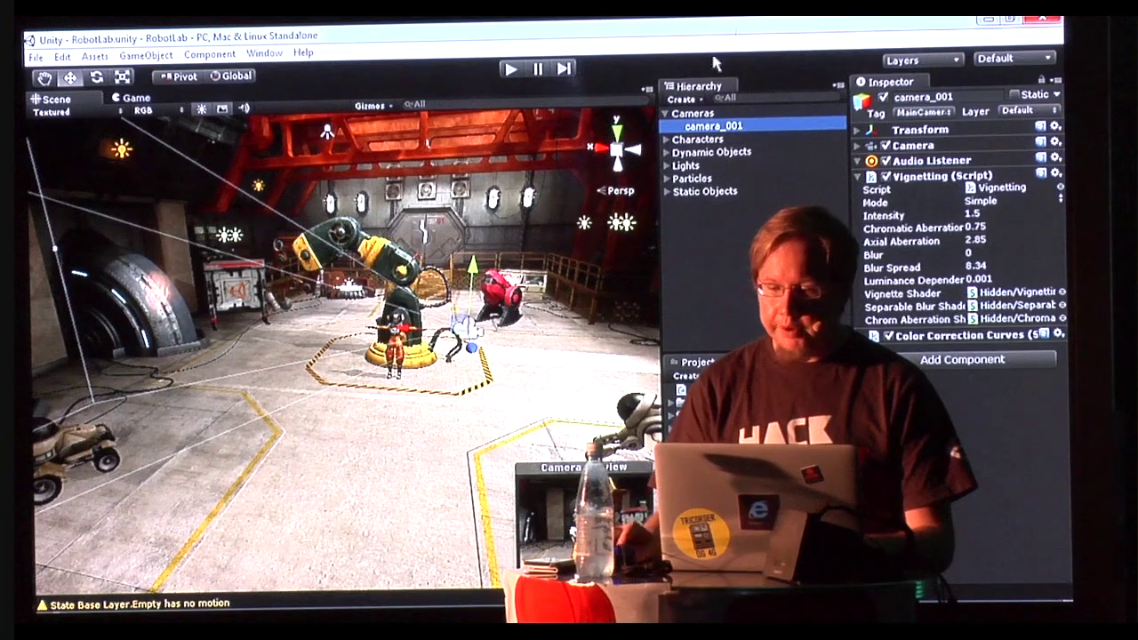
# Step: Open the Animation window for camera_001 and dock it below the scene view
pyautogui.moveTo(382, 355); pyautogui.dragTo(378, 381, button='right')
pyautogui.keyDown('alt'); pyautogui.moveTo(377, 381); pyautogui.dragTo(351, 433); pyautogui.keyUp('alt')
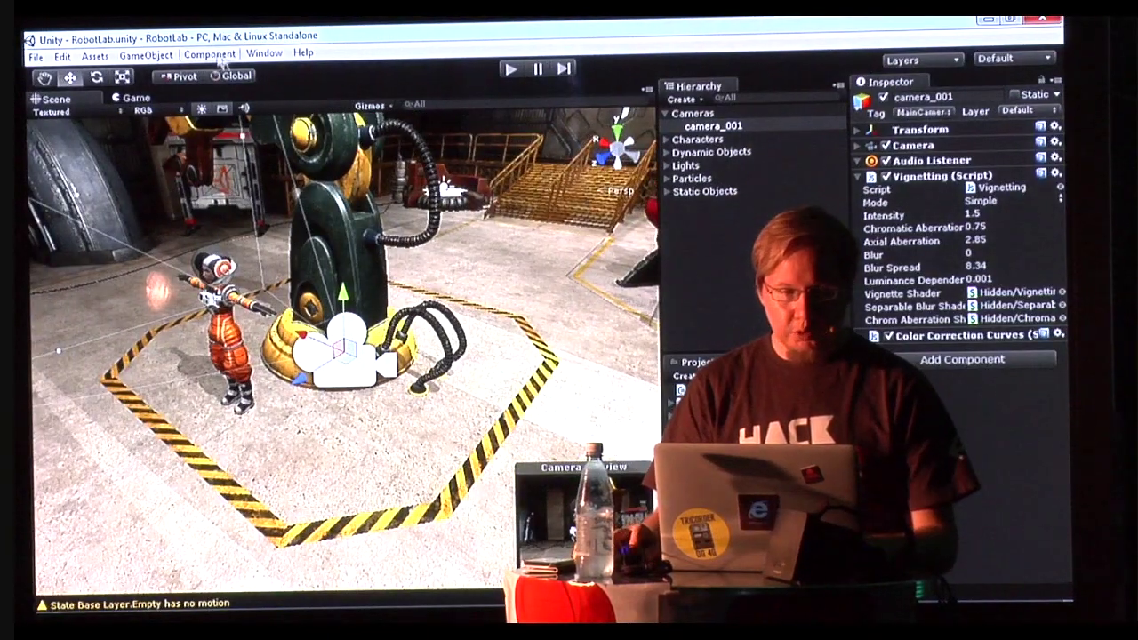
pyautogui.click(264, 52)
pyautogui.click(295, 226)
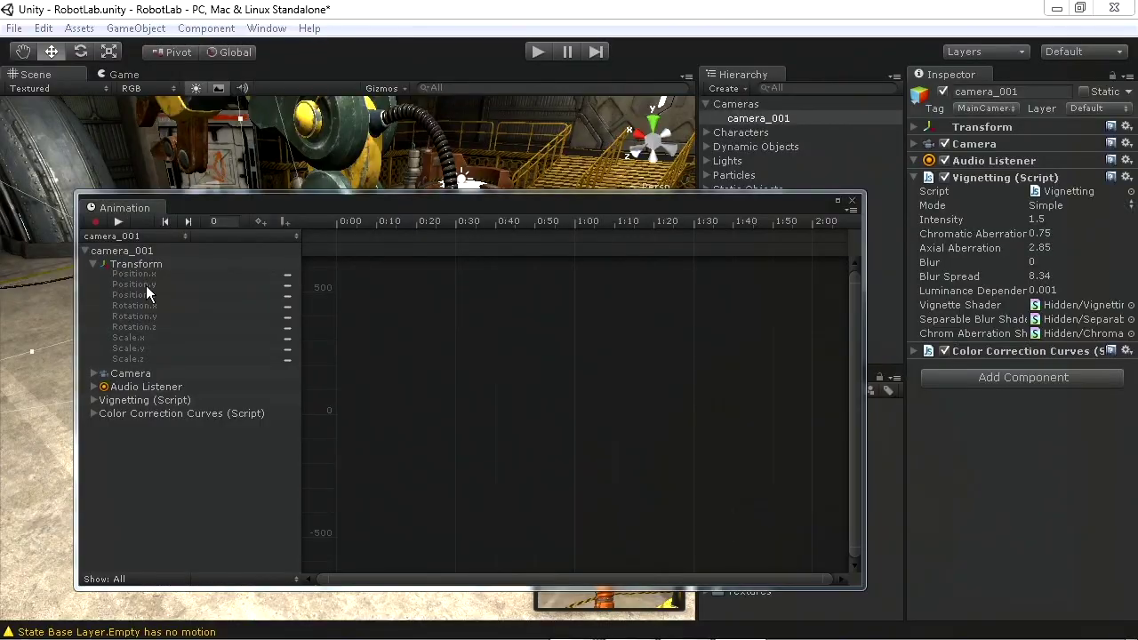
pyautogui.moveTo(120, 203); pyautogui.dragTo(293, 590)
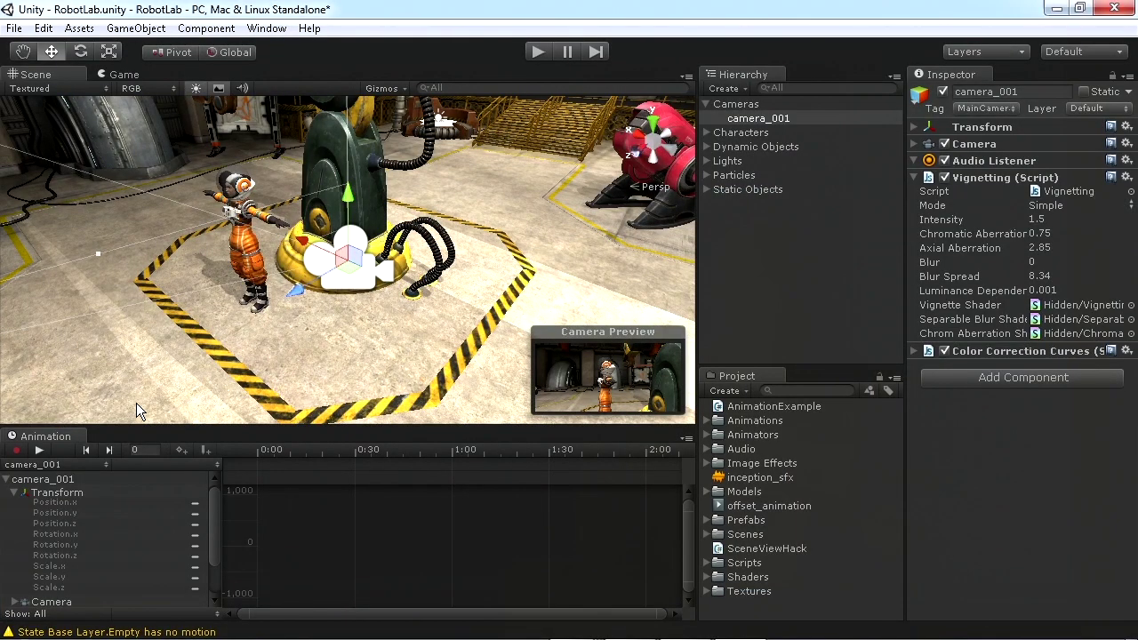
# Step: Collapse camera_001's properties, enlarge the Animation panel, and start recording a new clip
pyautogui.click(7, 479)
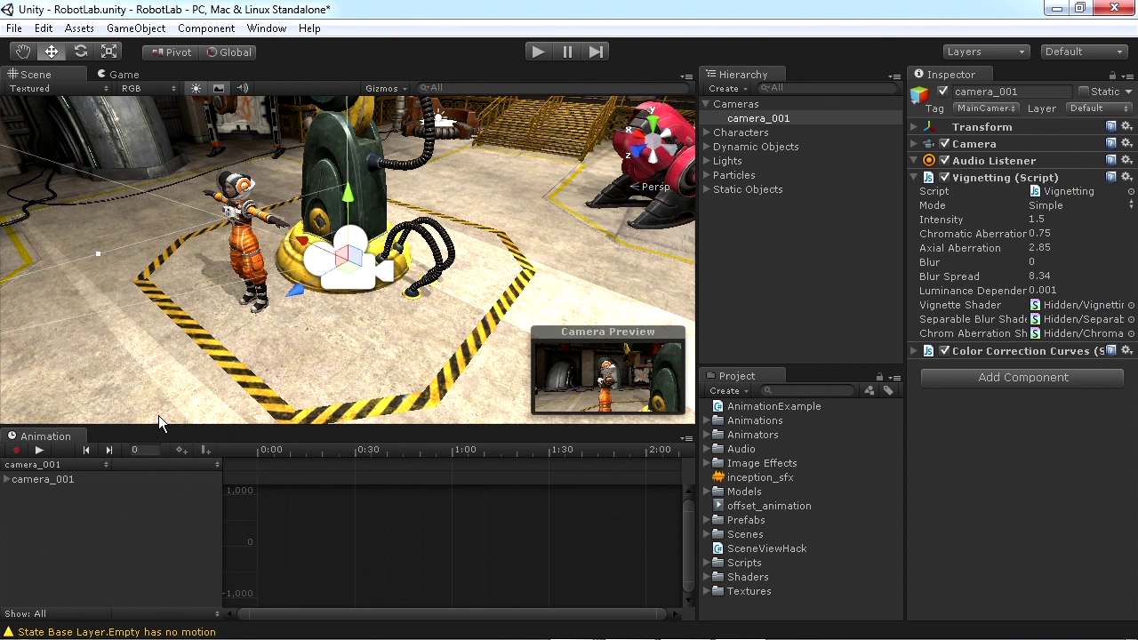
pyautogui.moveTo(150, 425); pyautogui.dragTo(151, 420)
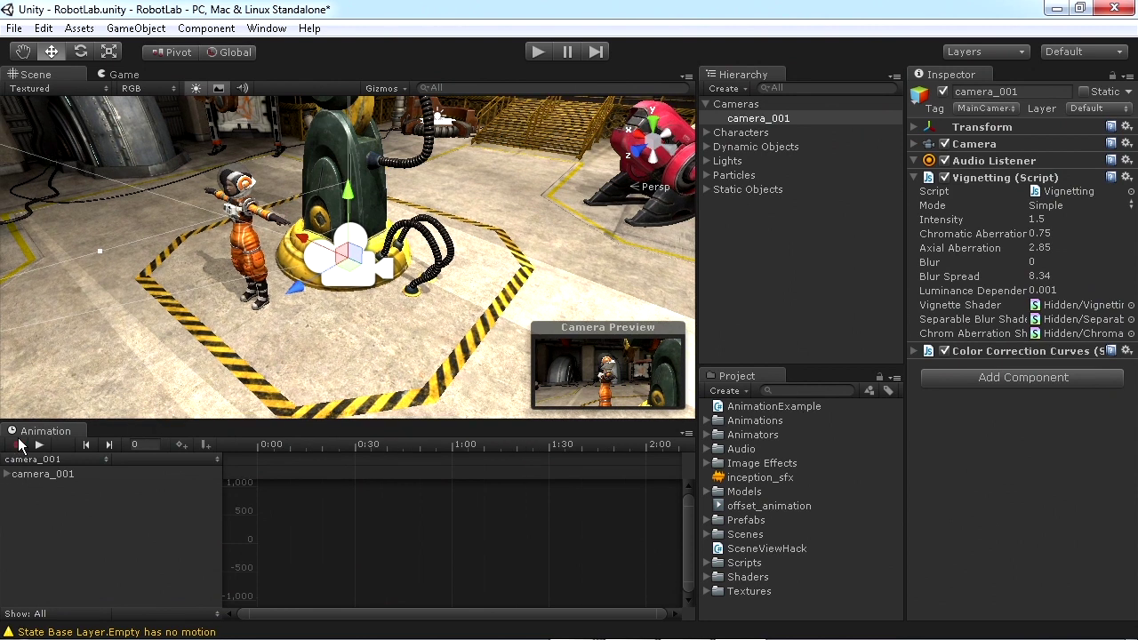
pyautogui.click(17, 445)
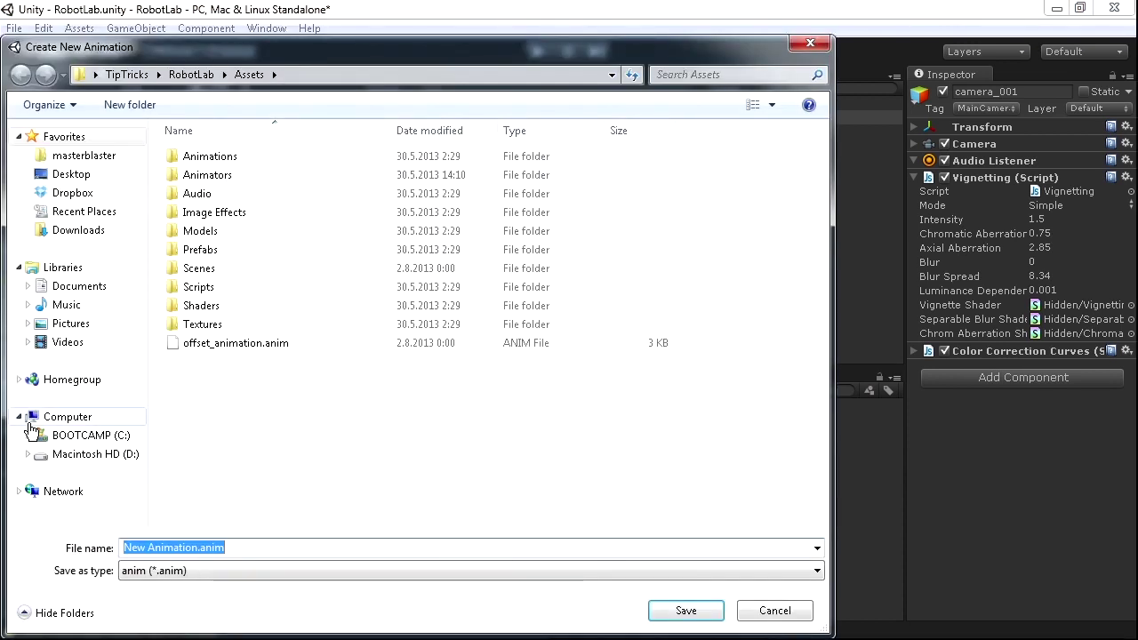
# Step: Save the new clip on camera_001 under the name flyby
pyautogui.write('flyby')
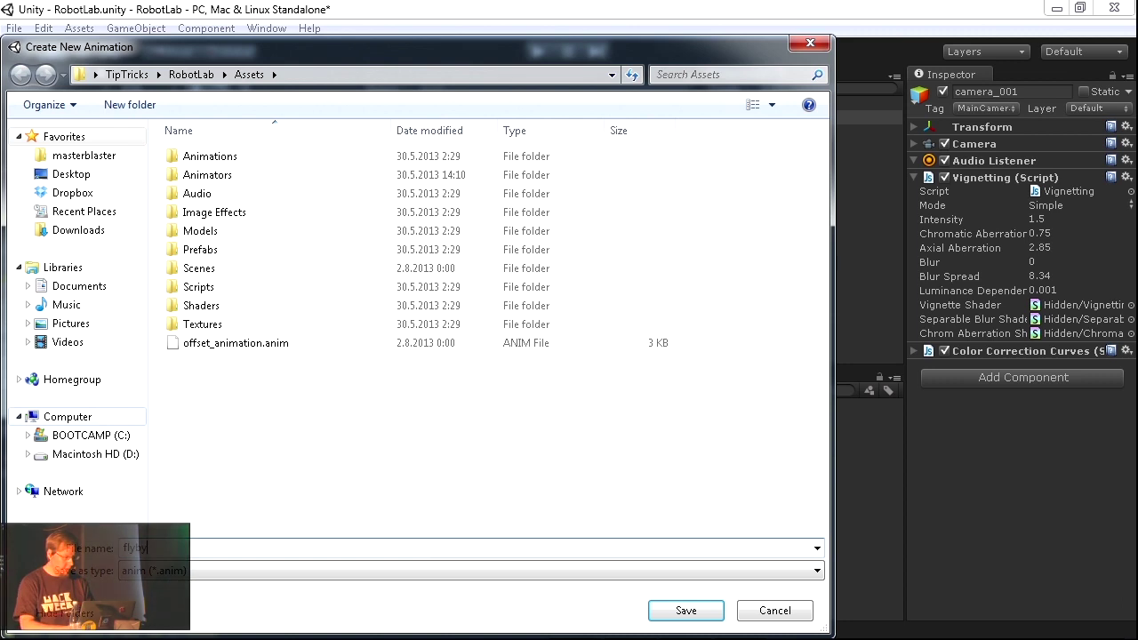
pyautogui.press('Return')
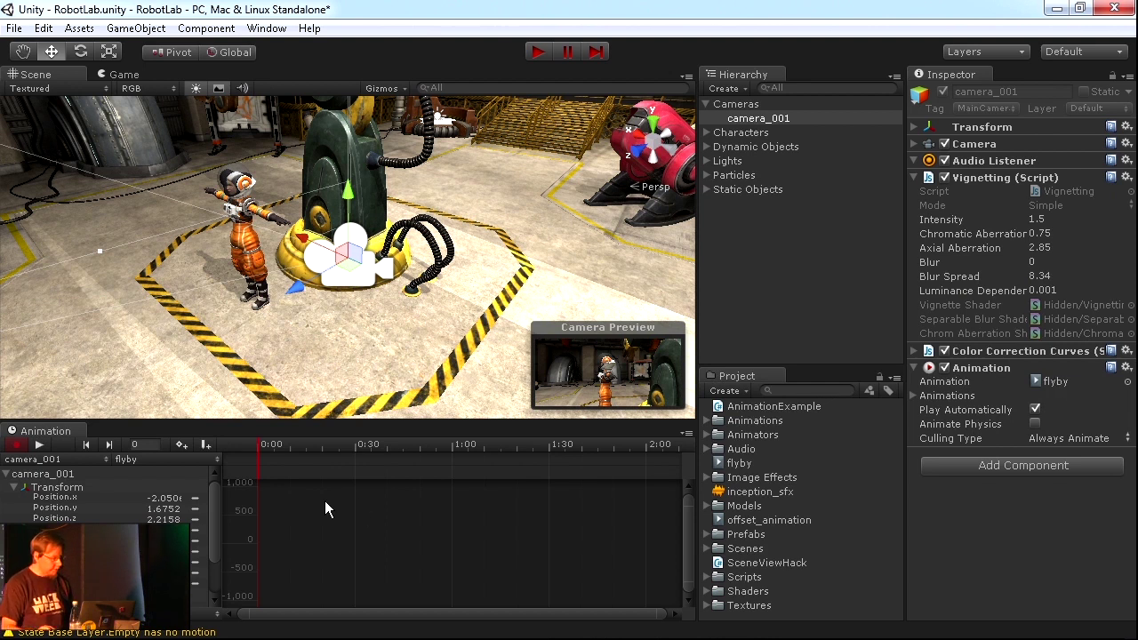
# Step: At 0:00, align camera_001 with a close-up scene view of the astronaut
pyautogui.click(7, 474)
pyautogui.moveTo(255, 453); pyautogui.dragTo(470, 450)
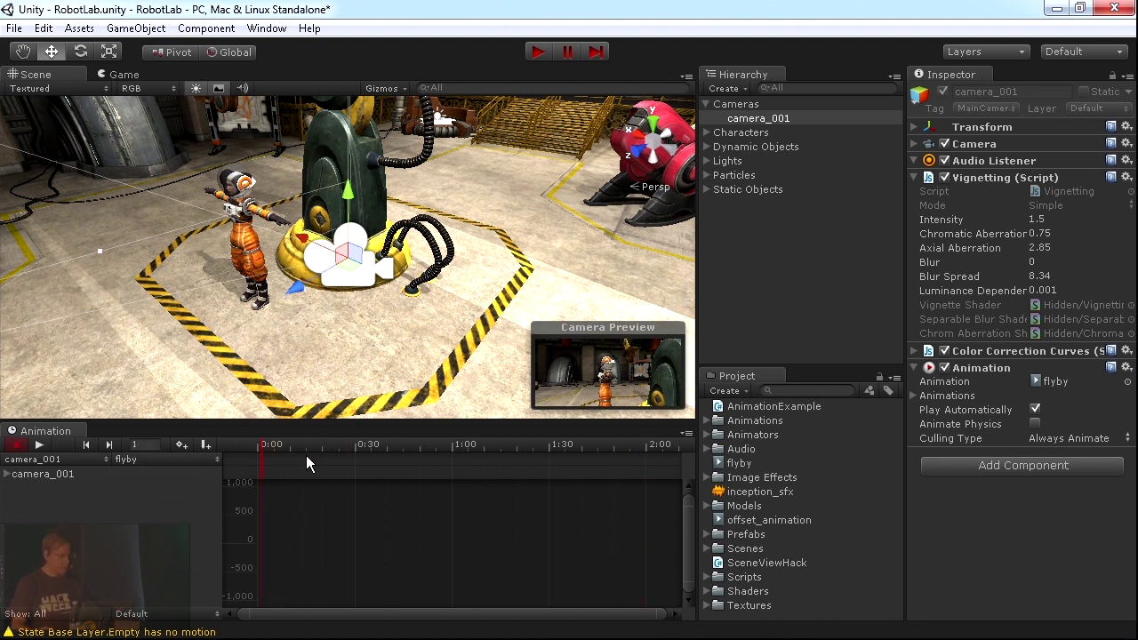
pyautogui.moveTo(465, 321); pyautogui.dragTo(415, 236, button='right')
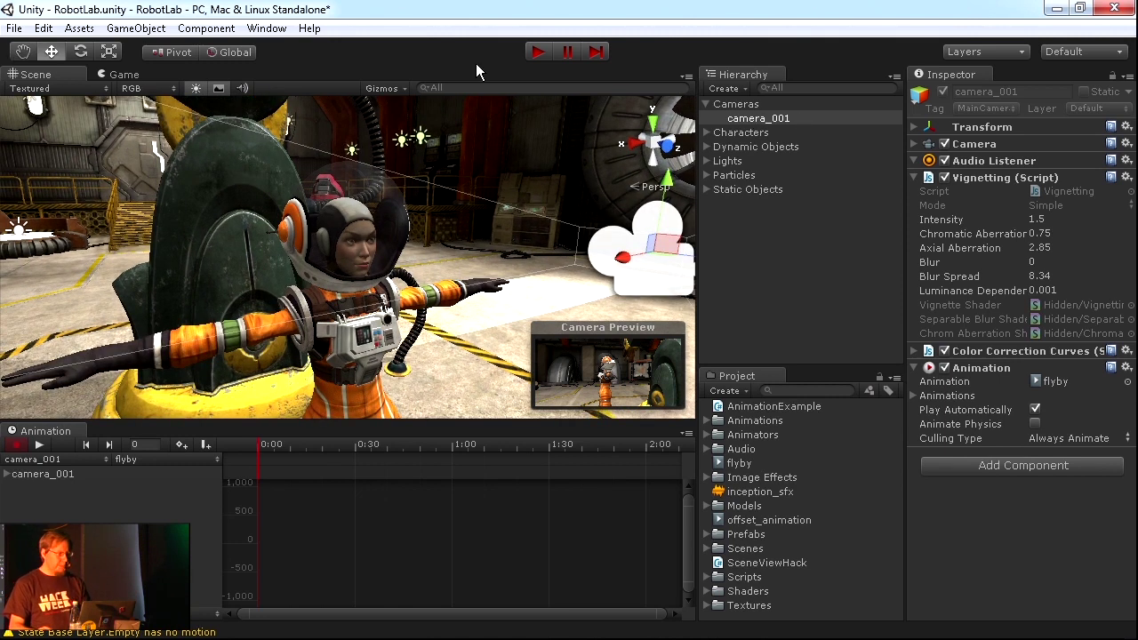
pyautogui.click(132, 29)
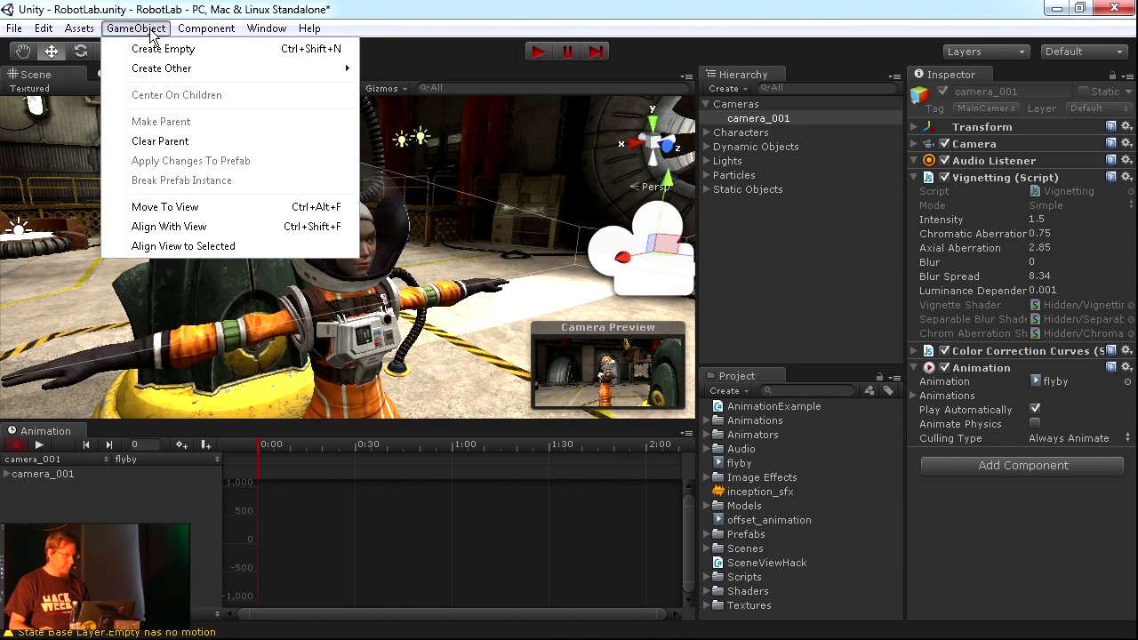
pyautogui.click(227, 223)
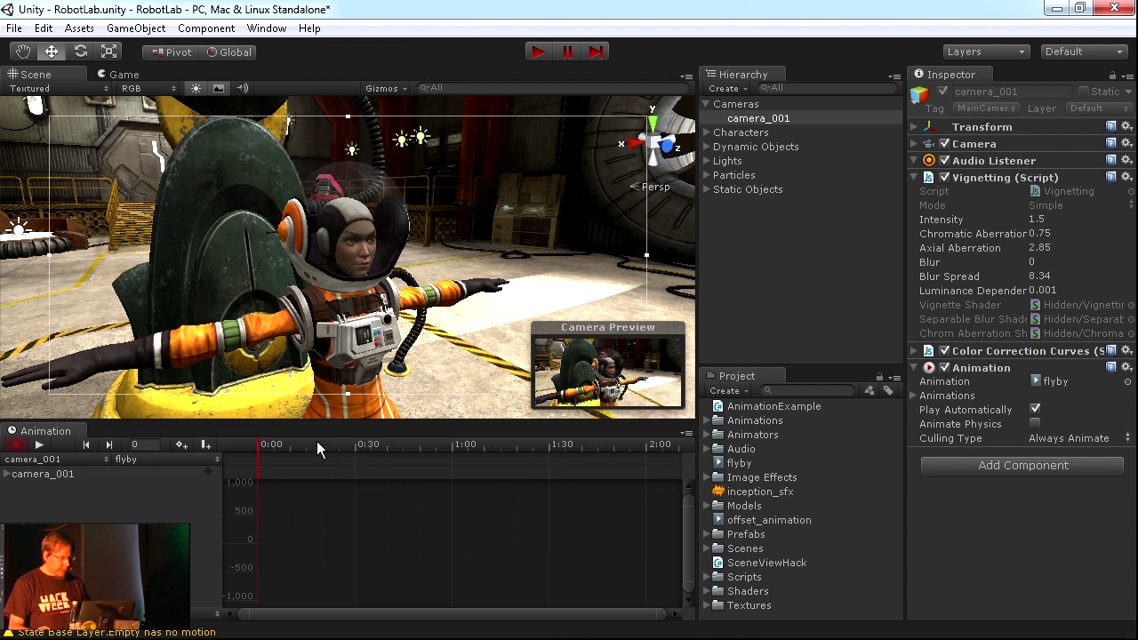
# Step: Reframe to a wide lab overview and align camera_001 with it at 3:00
pyautogui.scroll(-4, 404, 497)
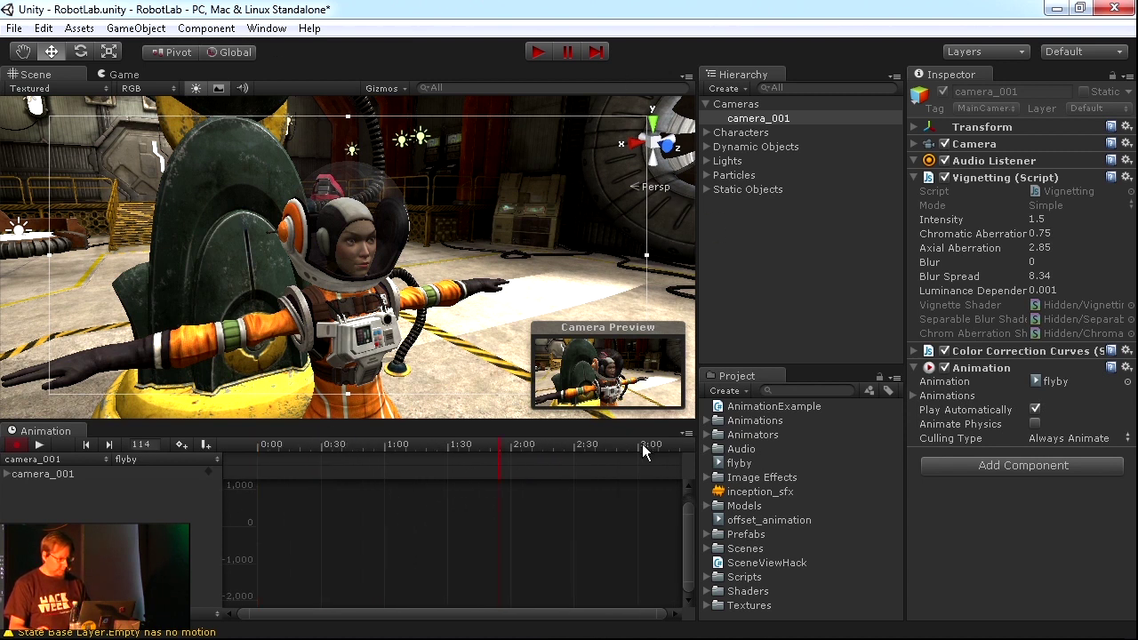
pyautogui.keyDown('alt'); pyautogui.moveTo(373, 267); pyautogui.dragTo(286, 278); pyautogui.keyUp('alt')
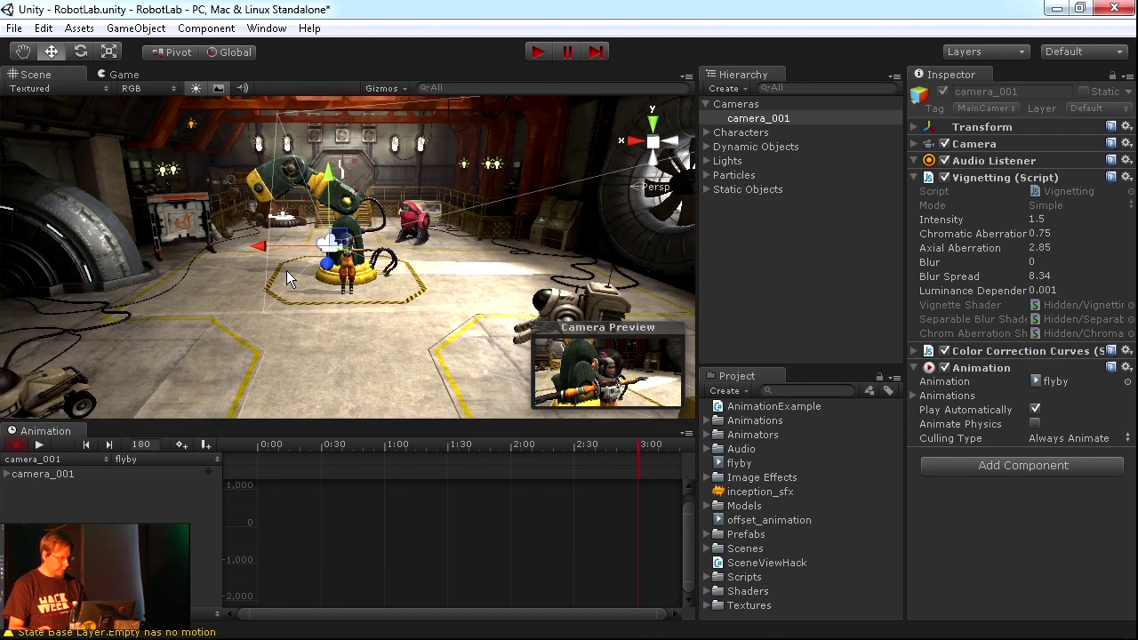
pyautogui.click(136, 28)
pyautogui.click(471, 9)
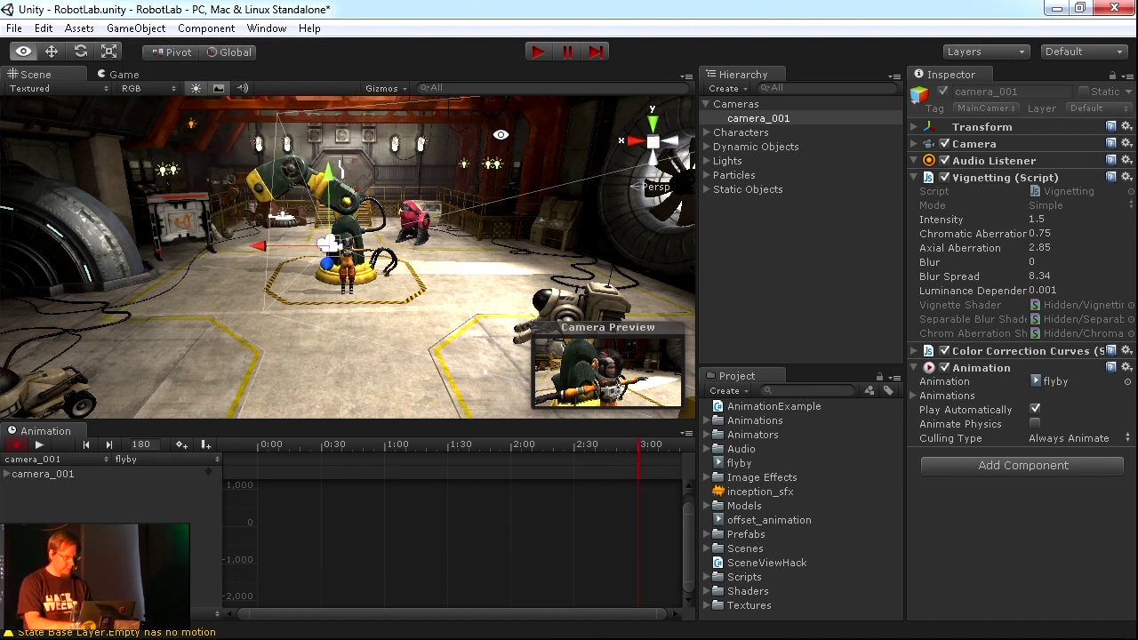
pyautogui.hotkey('alt', 'f')
pyautogui.press('Escape')
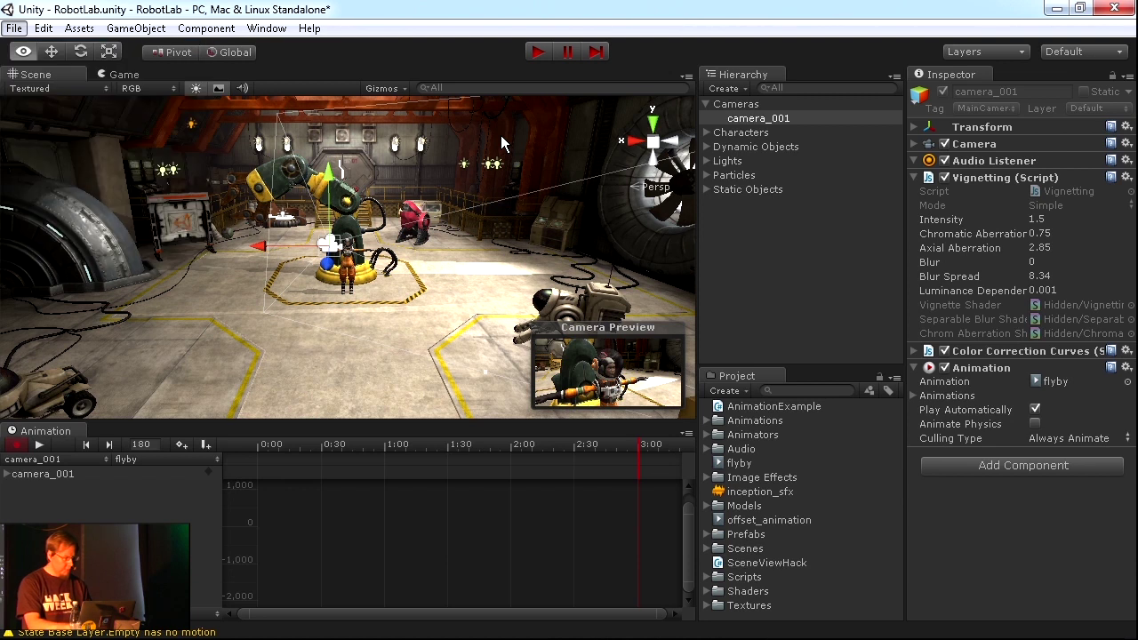
pyautogui.click(136, 27)
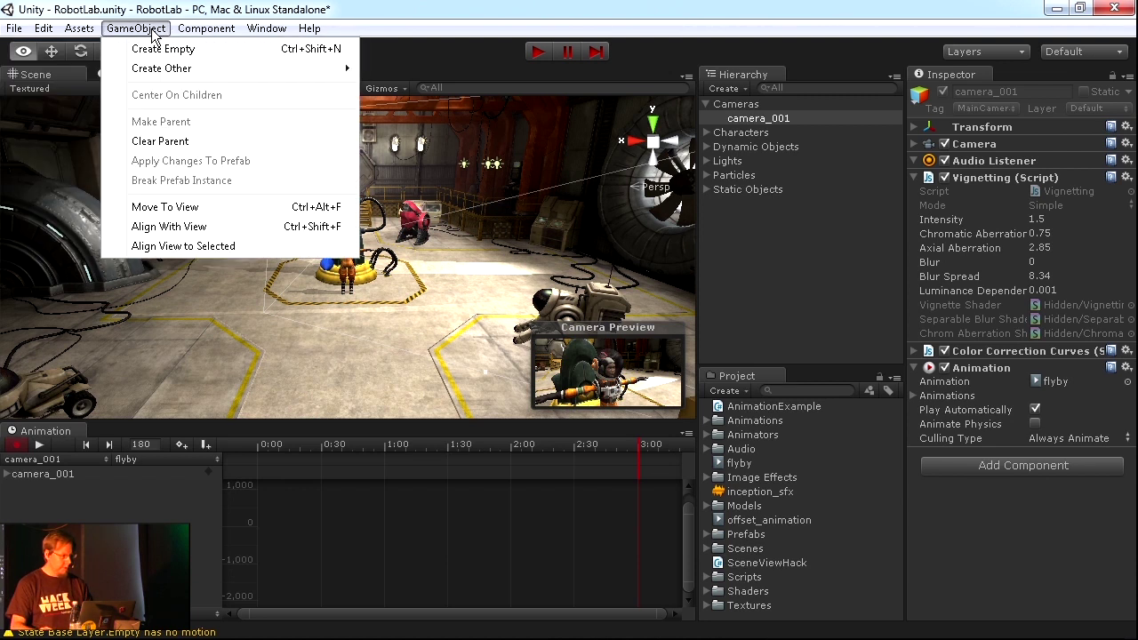
pyautogui.click(244, 225)
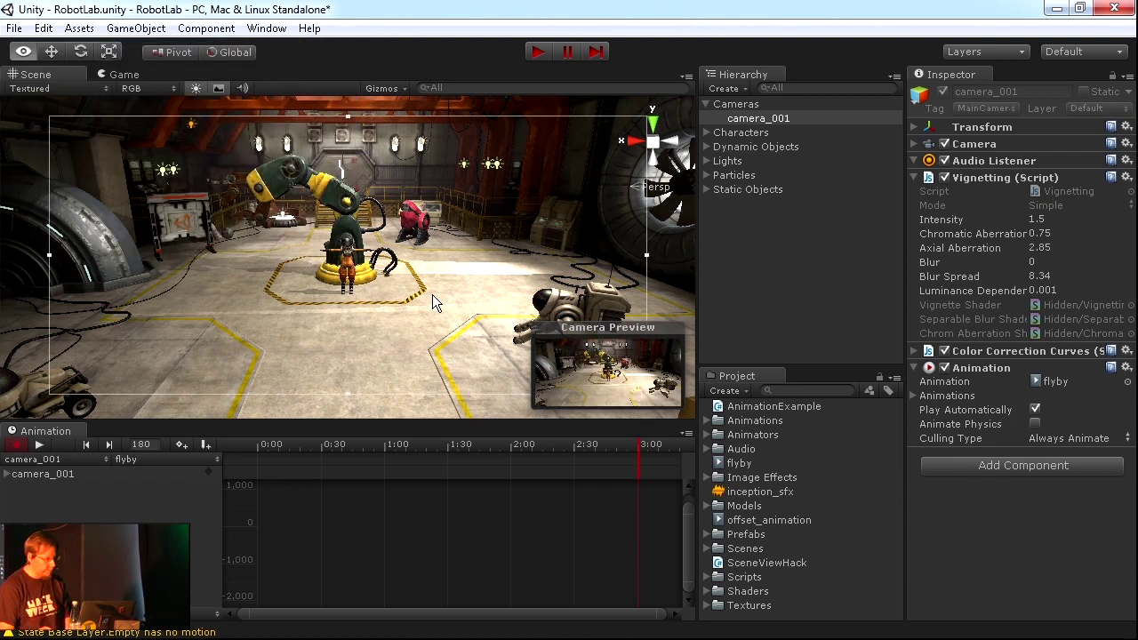
# Step: Preview the flyby in the Game view by scrubbing and playing it back
pyautogui.moveTo(626, 441); pyautogui.dragTo(715, 463)
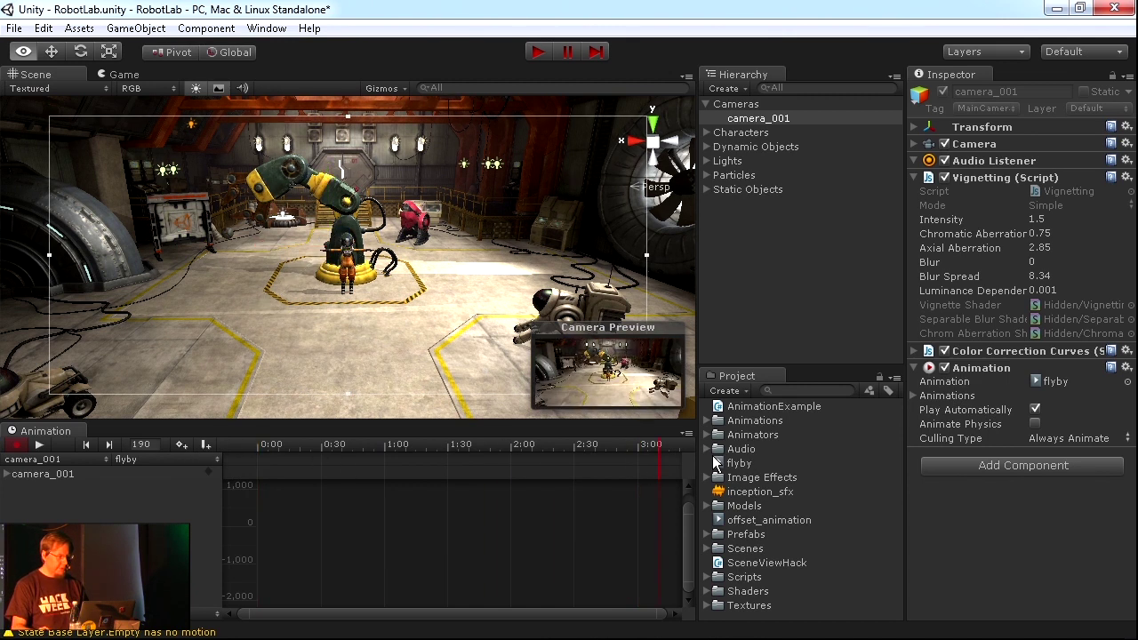
pyautogui.click(129, 76)
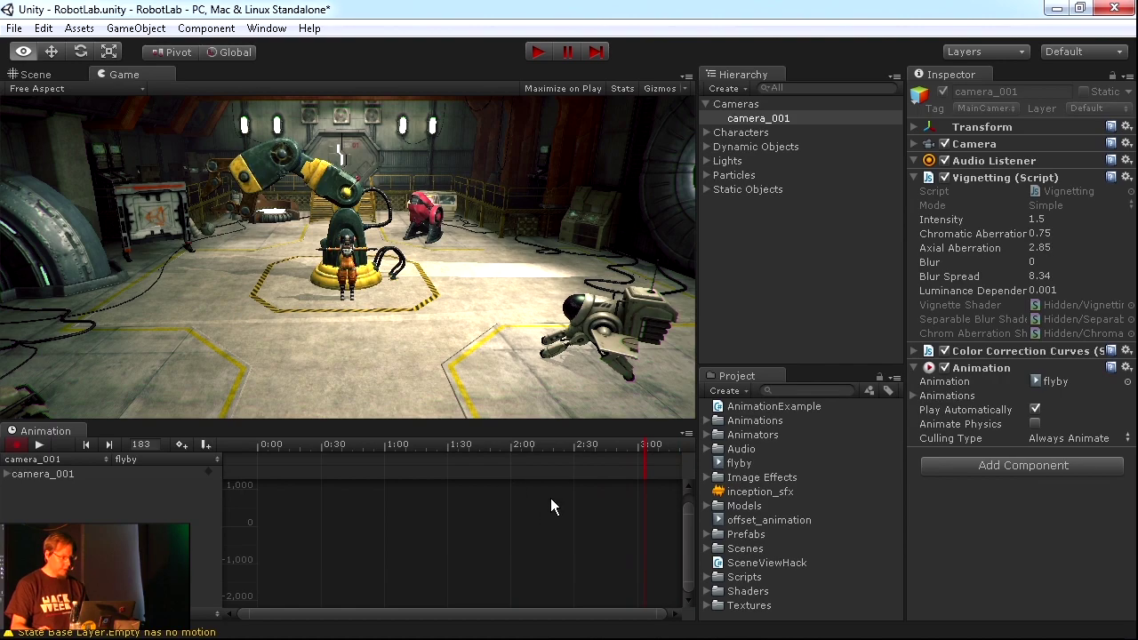
pyautogui.moveTo(648, 442); pyautogui.dragTo(259, 442)
pyautogui.click(32, 444)
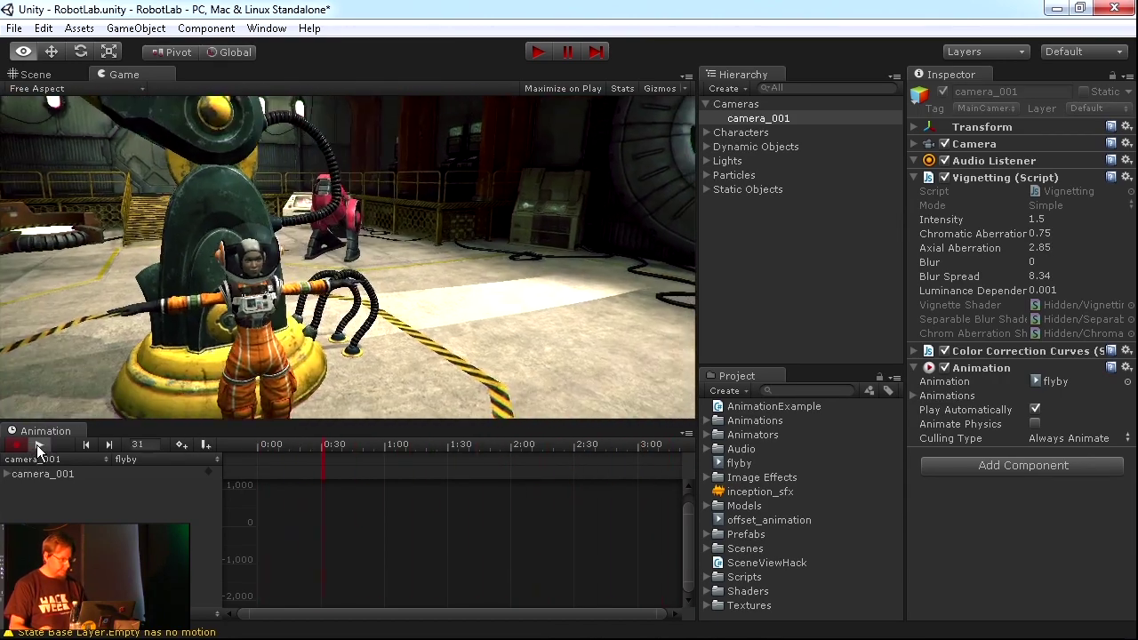
pyautogui.click(38, 445)
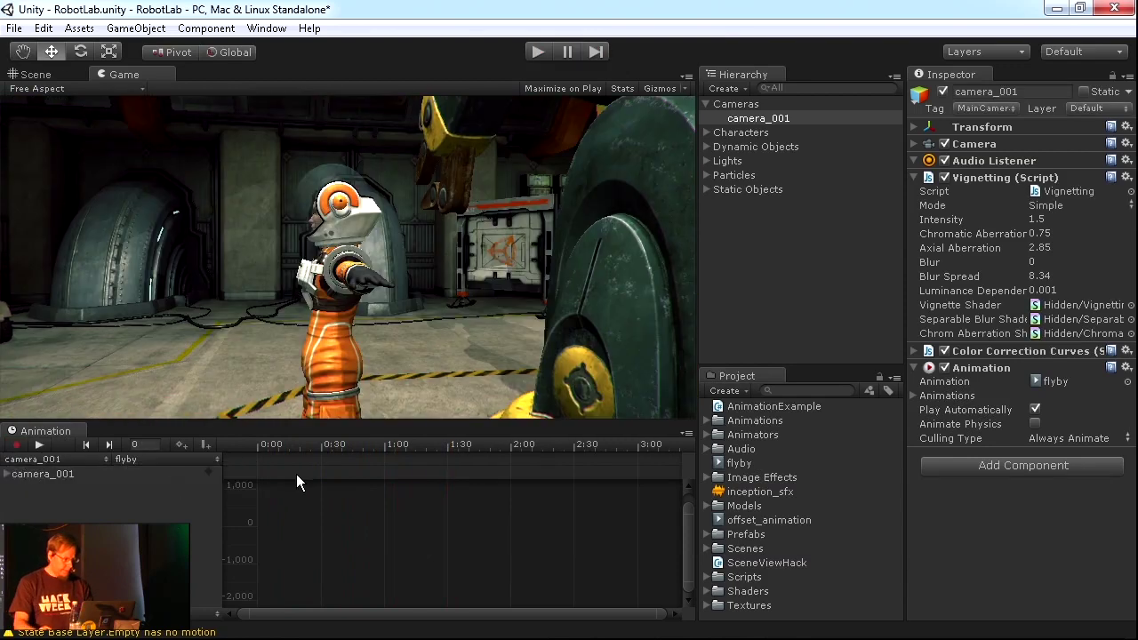
pyautogui.moveTo(305, 445); pyautogui.dragTo(232, 430)
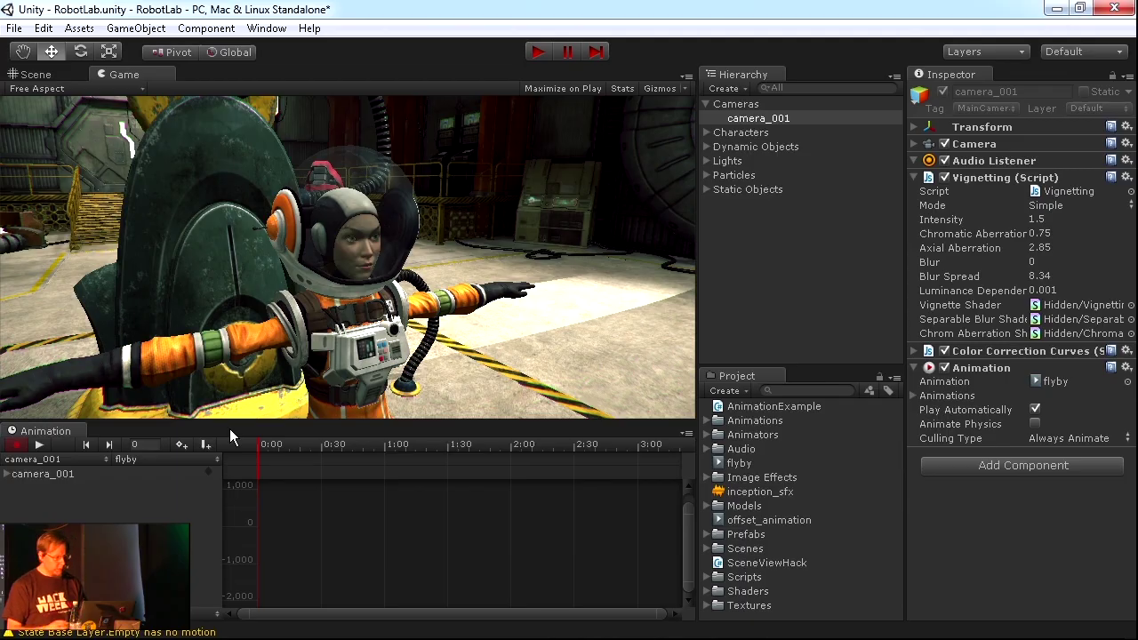
pyautogui.hotkey('alt', 'Tab')
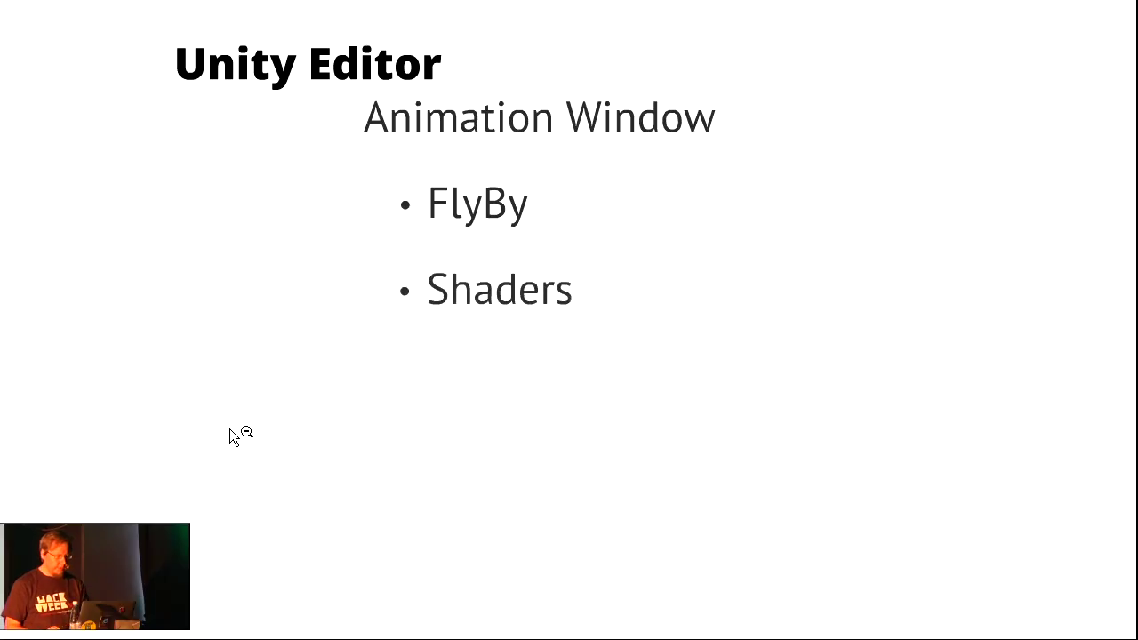
pyautogui.hotkey('alt', 'Tab')
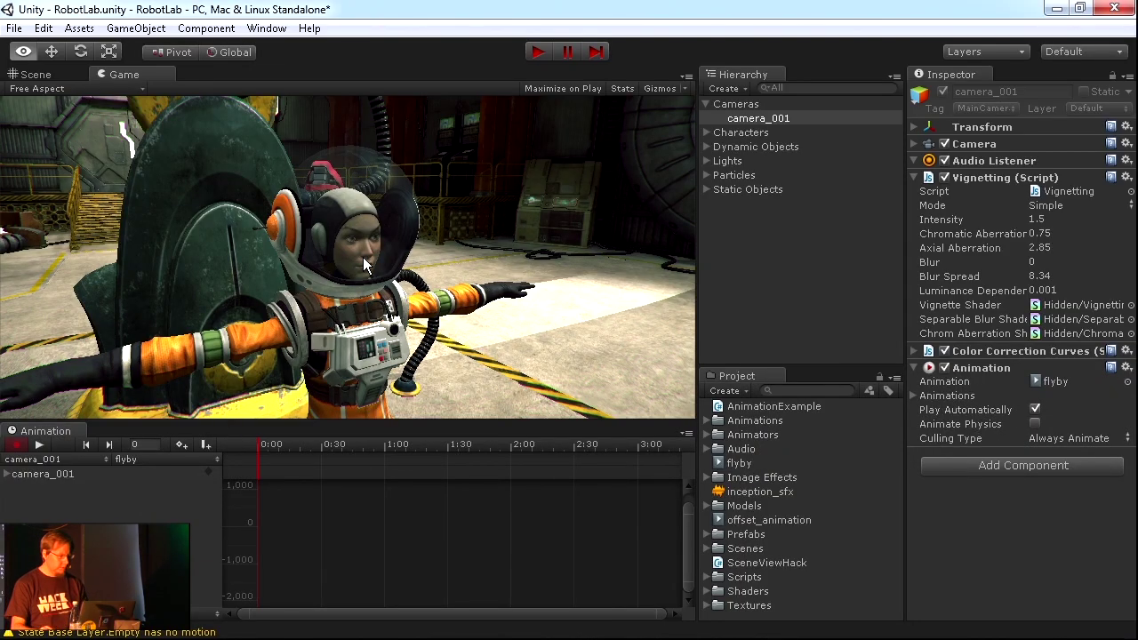
# Step: Select the floor_008 tile and choose its chevron material's Main Tex.offset.x to animate
pyautogui.click(38, 75)
pyautogui.keyDown('alt'); pyautogui.moveTo(338, 231); pyautogui.dragTo(374, 311); pyautogui.keyUp('alt')
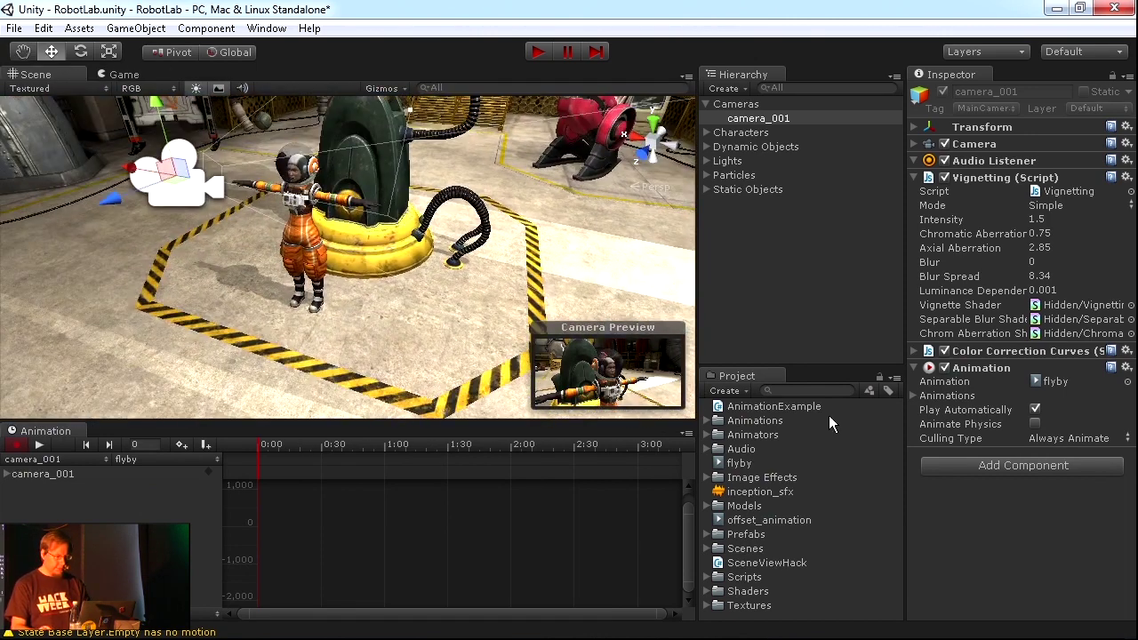
pyautogui.click(453, 399)
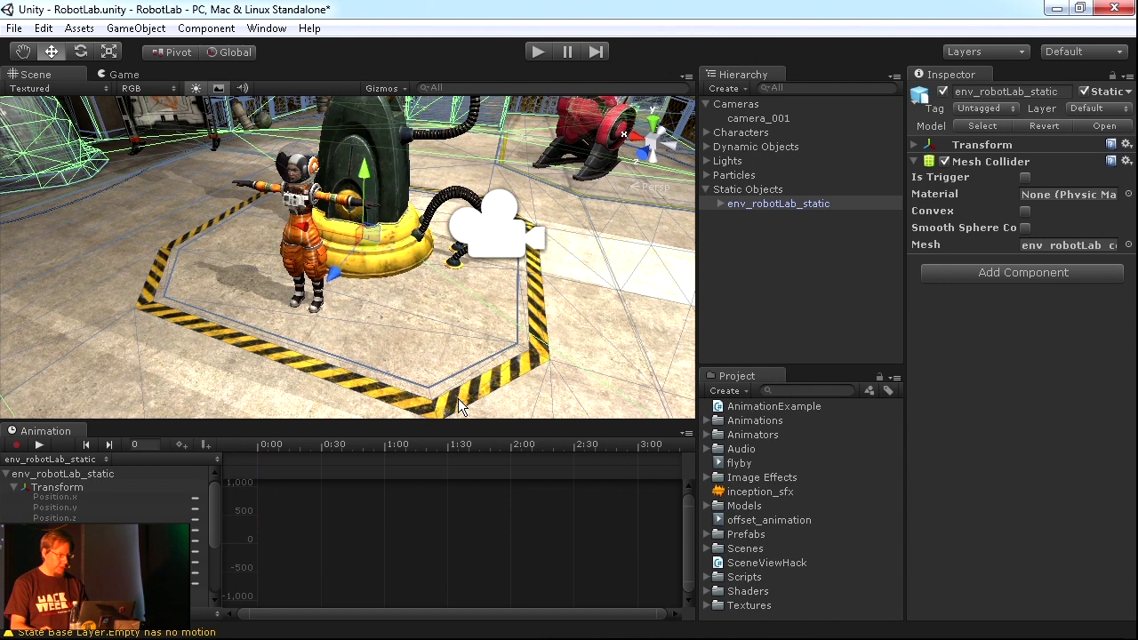
pyautogui.click(458, 399)
pyautogui.keyDown('alt'); pyautogui.moveTo(458, 398); pyautogui.dragTo(516, 325); pyautogui.keyUp('alt')
pyautogui.click(929, 298)
pyautogui.keyDown('alt'); pyautogui.moveTo(503, 221); pyautogui.dragTo(462, 289); pyautogui.keyUp('alt')
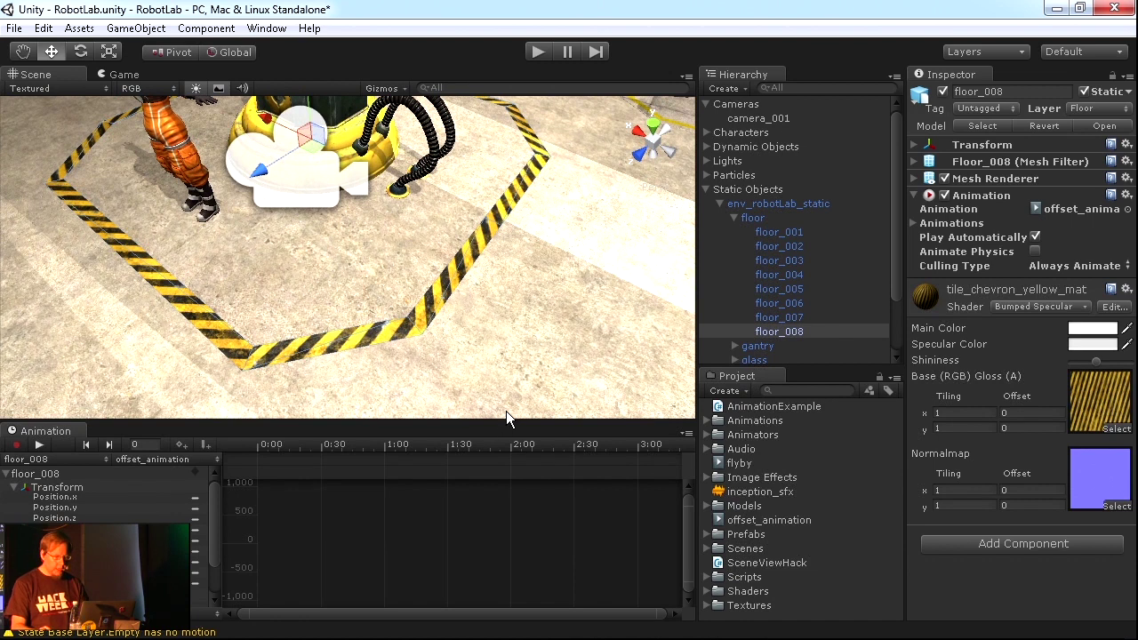
pyautogui.click(15, 488)
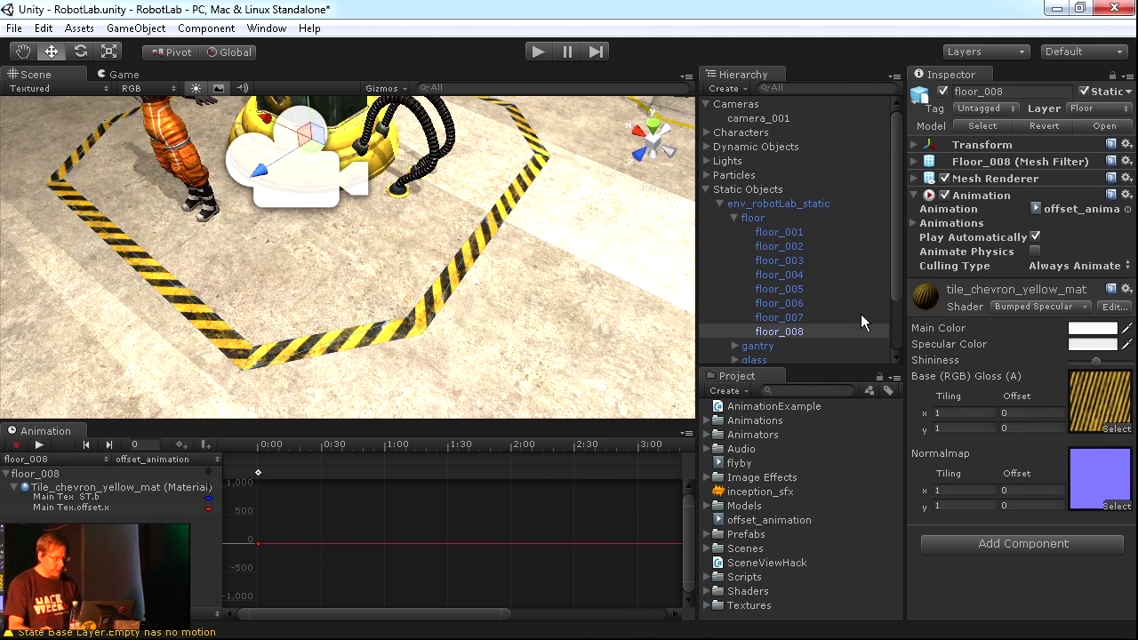
pyautogui.click(84, 509)
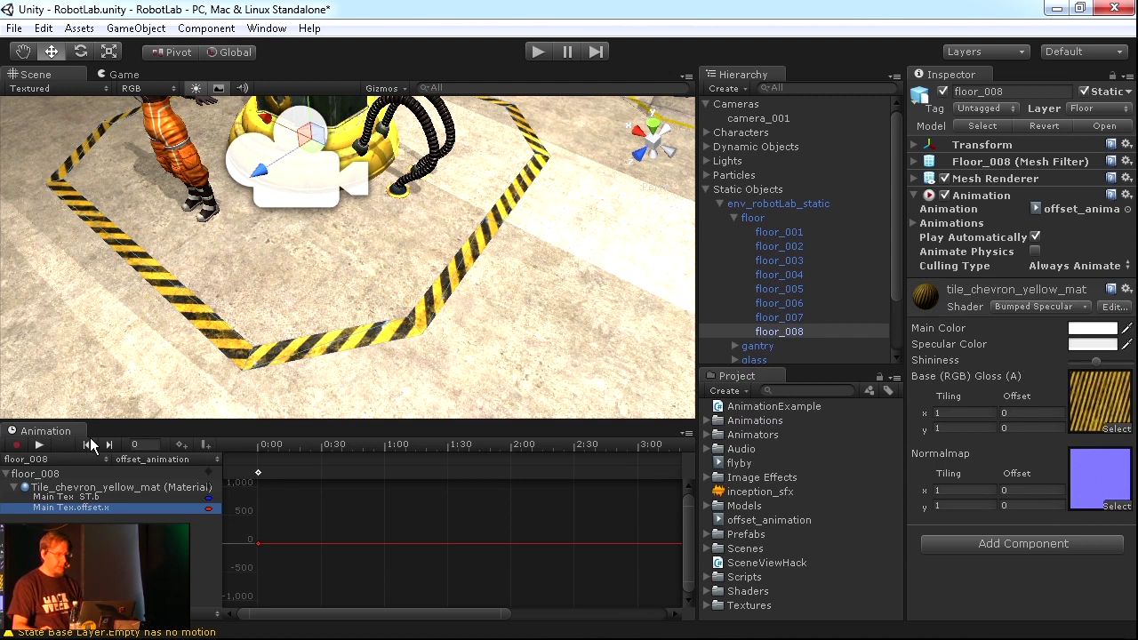
# Step: Frame and scrub the offset.x curve rising from 0 to 1 over 5:00
pyautogui.moveTo(354, 444); pyautogui.dragTo(416, 512)
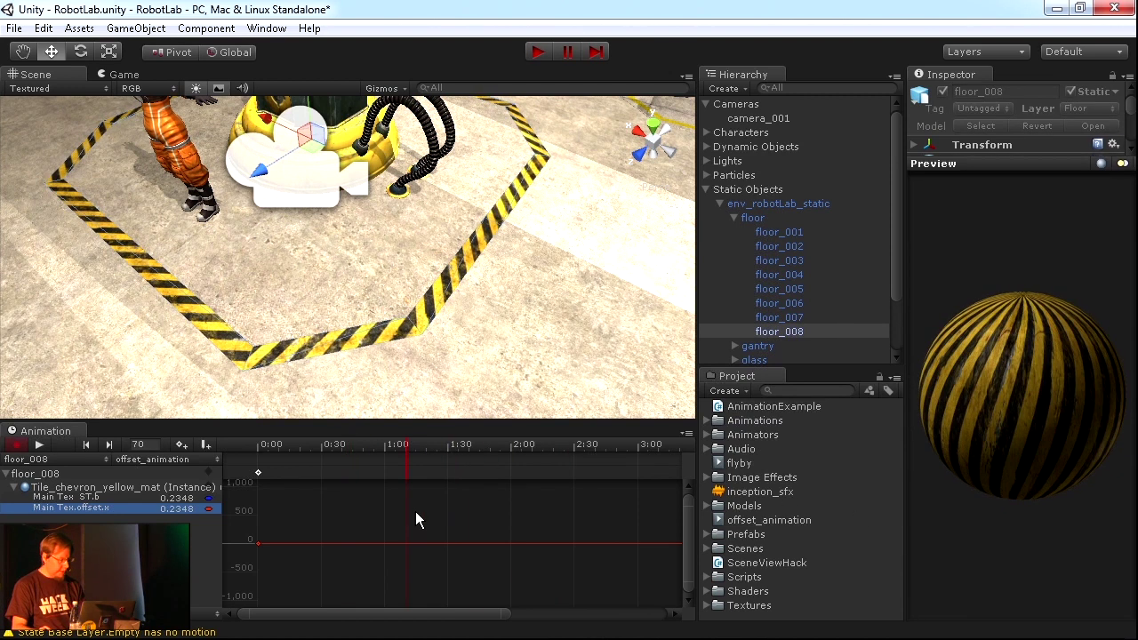
pyautogui.press('f')
pyautogui.moveTo(356, 443); pyautogui.dragTo(644, 457)
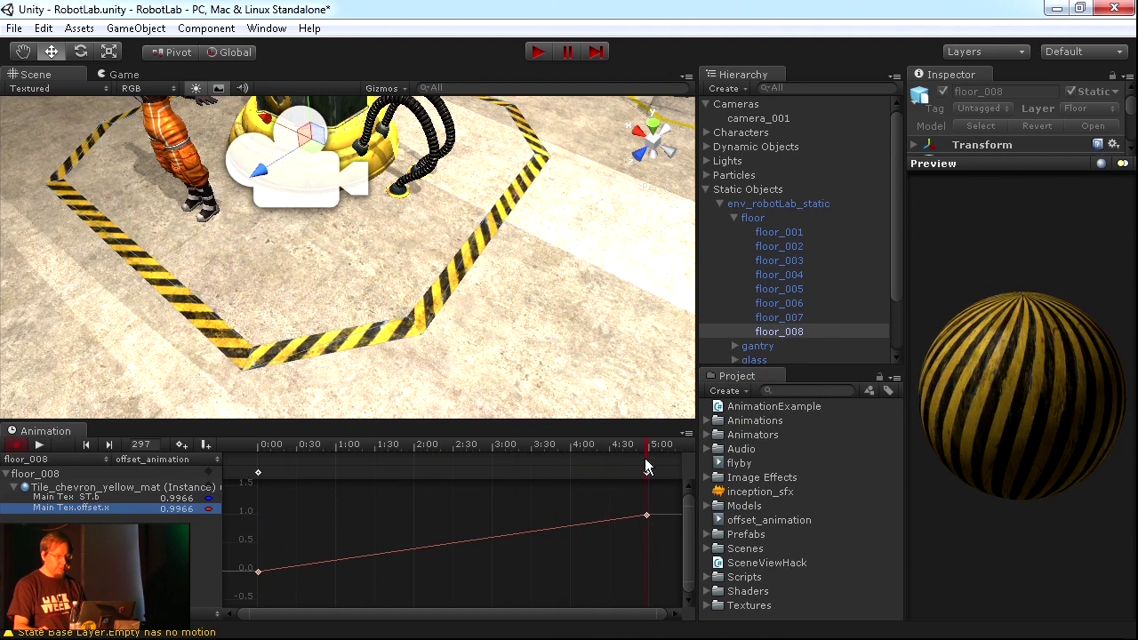
pyautogui.click(39, 443)
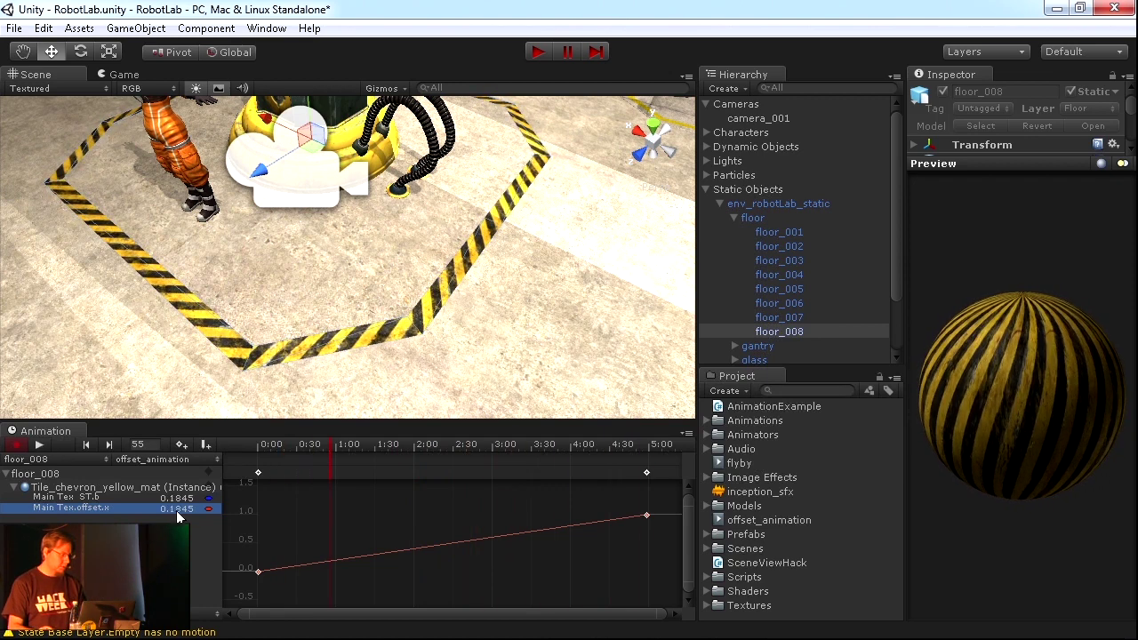
pyautogui.click(837, 118)
# Step: Show the Events bullet on the Prezi slide, then return to Unity facing the astronaut
pyautogui.hotkey('alt', 'Tab')
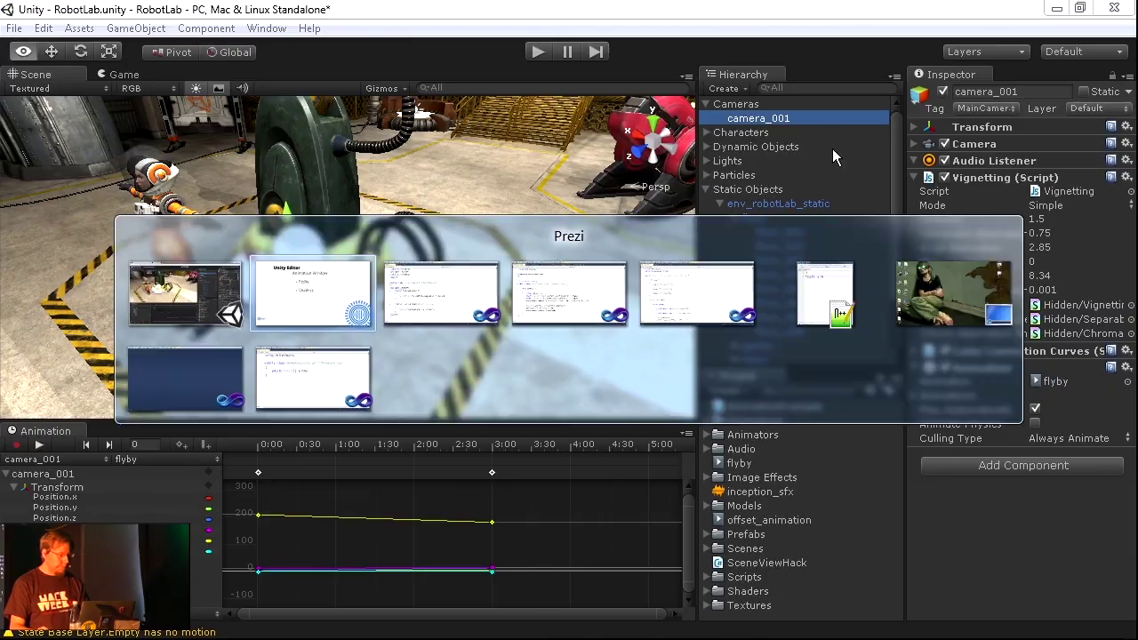
pyautogui.press('Right')
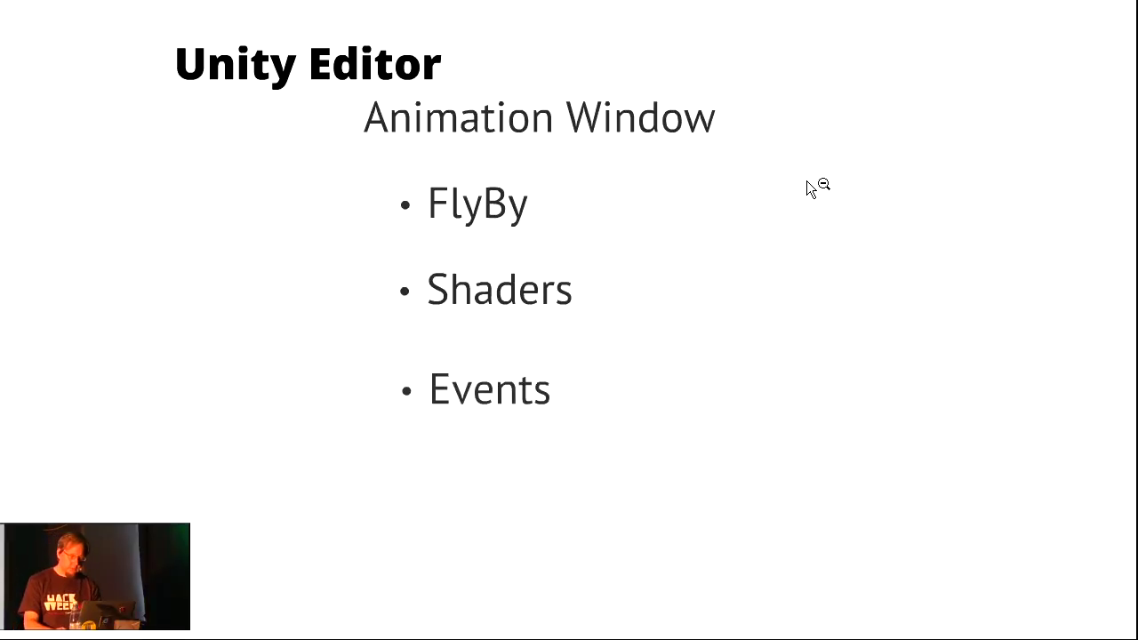
pyautogui.hotkey('alt', 'Tab')
pyautogui.keyDown('alt'); pyautogui.moveTo(407, 303); pyautogui.dragTo(772, 104); pyautogui.keyUp('alt')
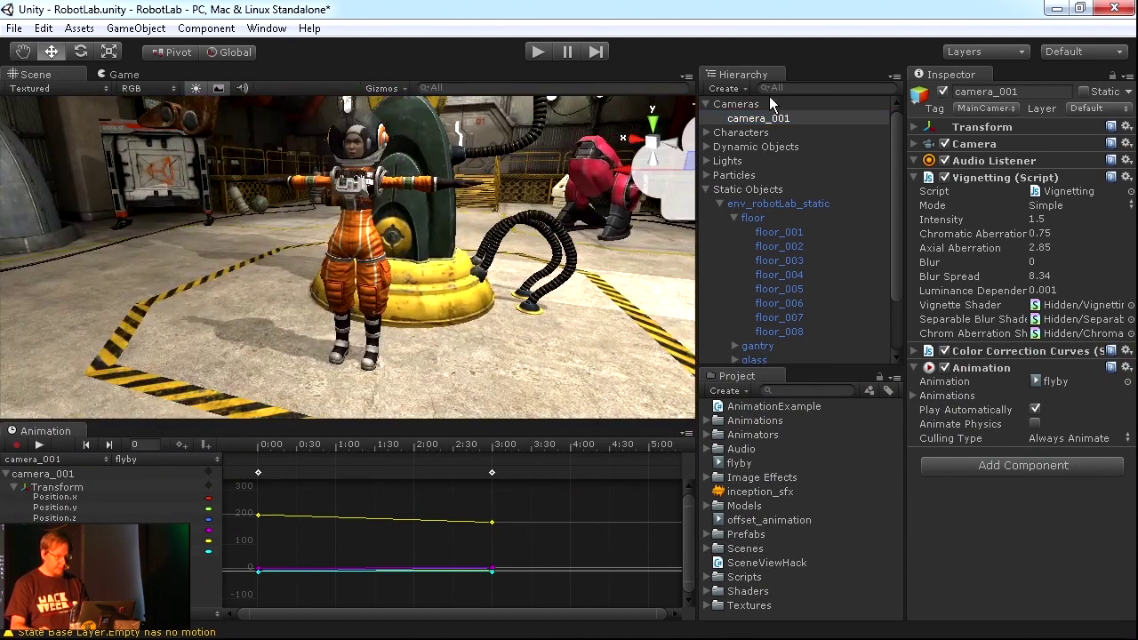
# Step: Add the AnimationExample script to camera_001, which also adds an Audio Source
pyautogui.click(823, 118)
pyautogui.moveTo(453, 452); pyautogui.dragTo(364, 451)
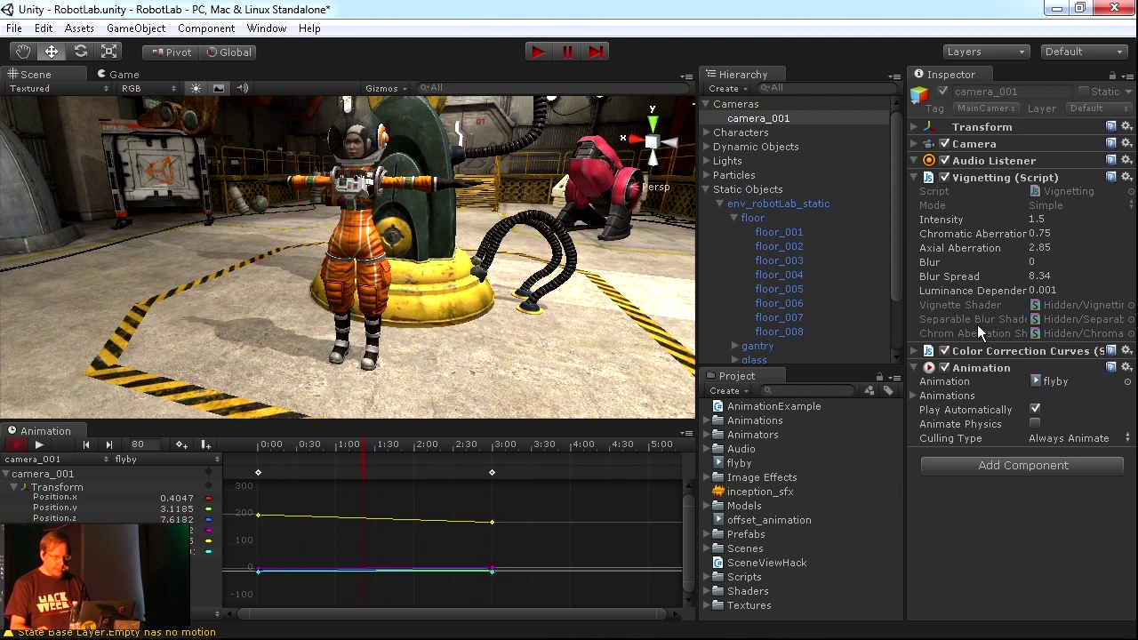
pyautogui.click(914, 179)
pyautogui.click(912, 210)
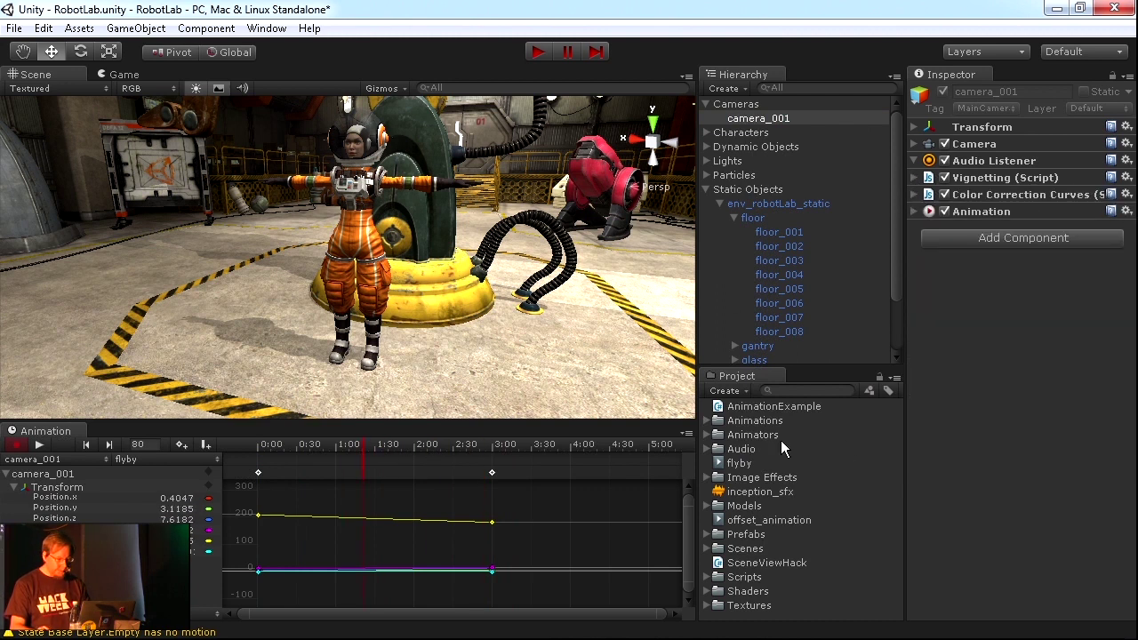
pyautogui.moveTo(787, 411); pyautogui.dragTo(1050, 433)
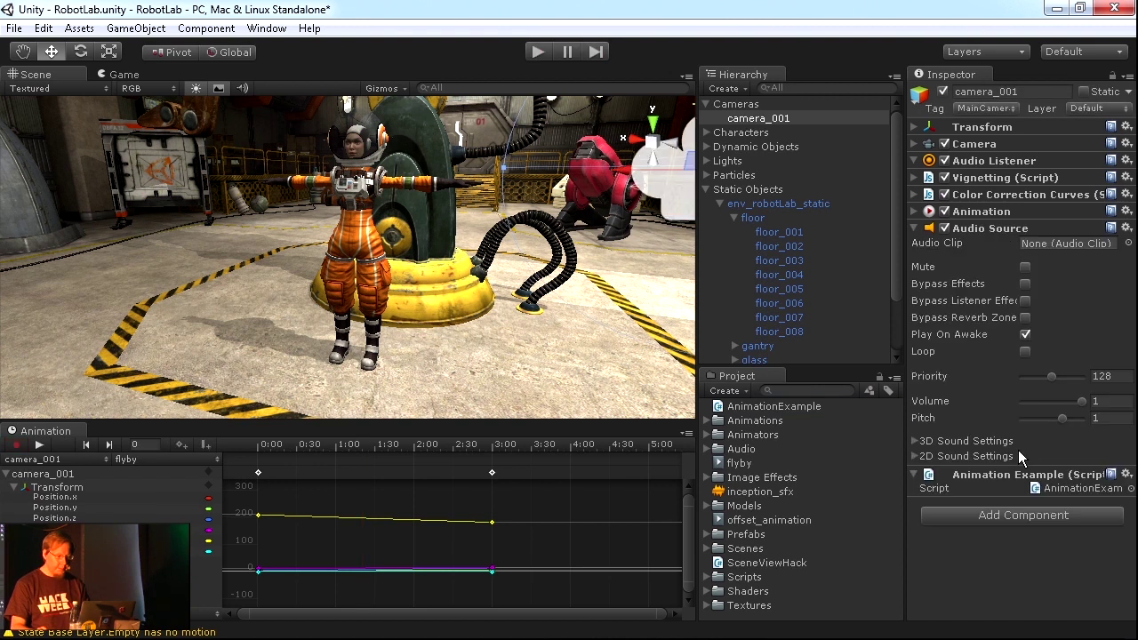
pyautogui.click(915, 229)
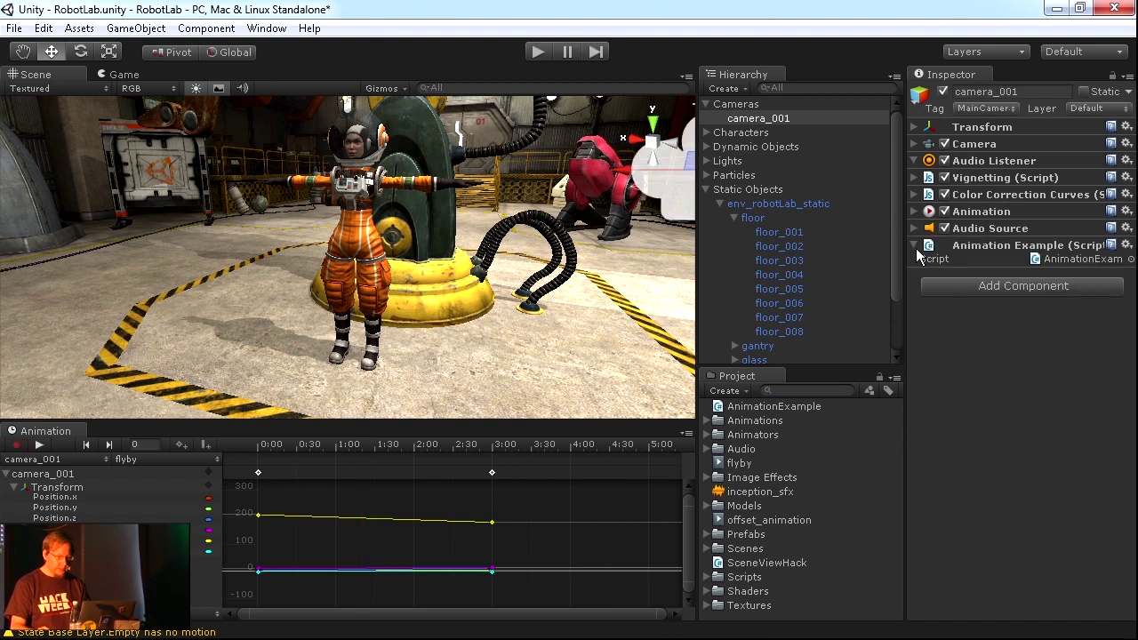
# Step: Add an animation event to the flyby clip at about 0:30
pyautogui.moveTo(304, 450)
pyautogui.mouseDown()
pyautogui.moveTo(325, 450)
pyautogui.moveTo(297, 447)
pyautogui.mouseUp()
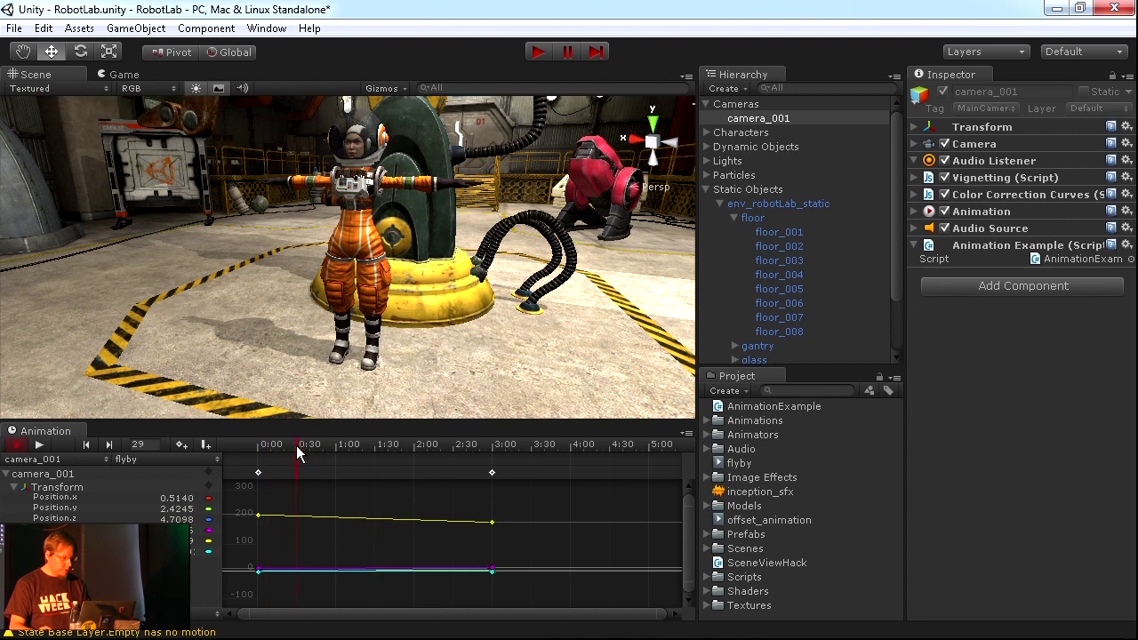
pyautogui.scroll(5, 297, 472)
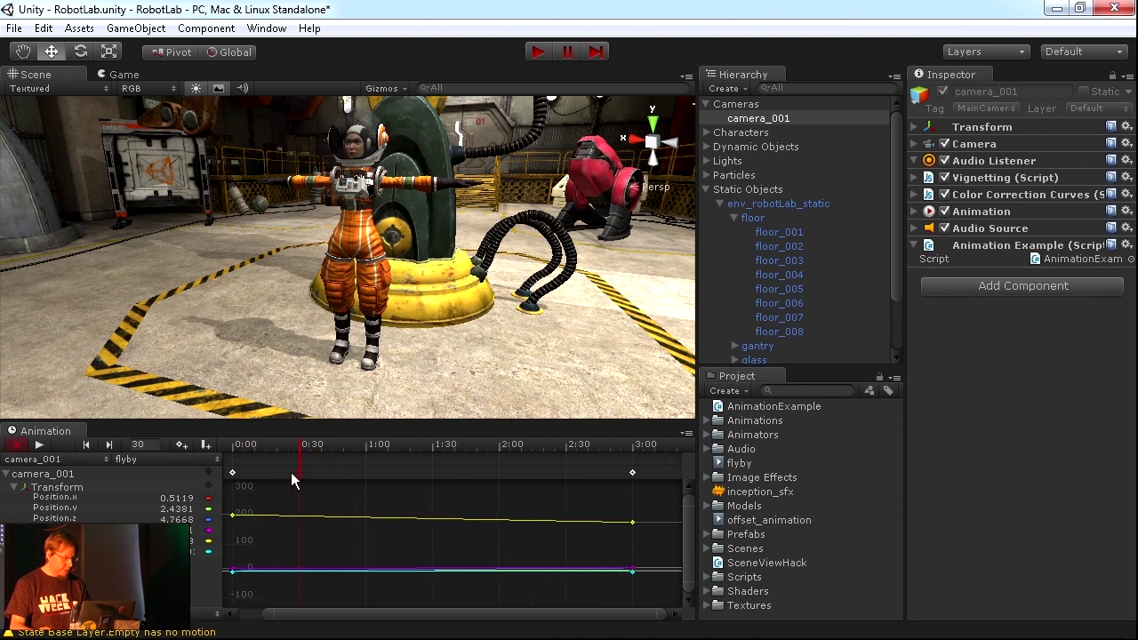
pyautogui.click(206, 447)
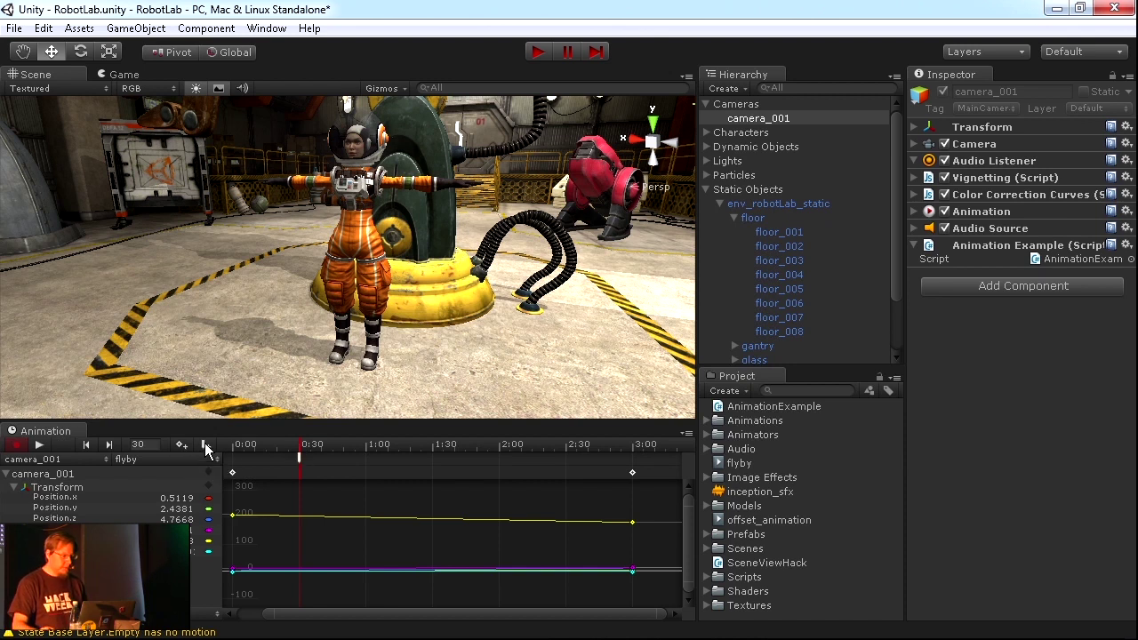
# Step: Make the 0:30 event call PlayAudioClip with inception_sfx as its AudioClip
pyautogui.doubleClick(299, 459)
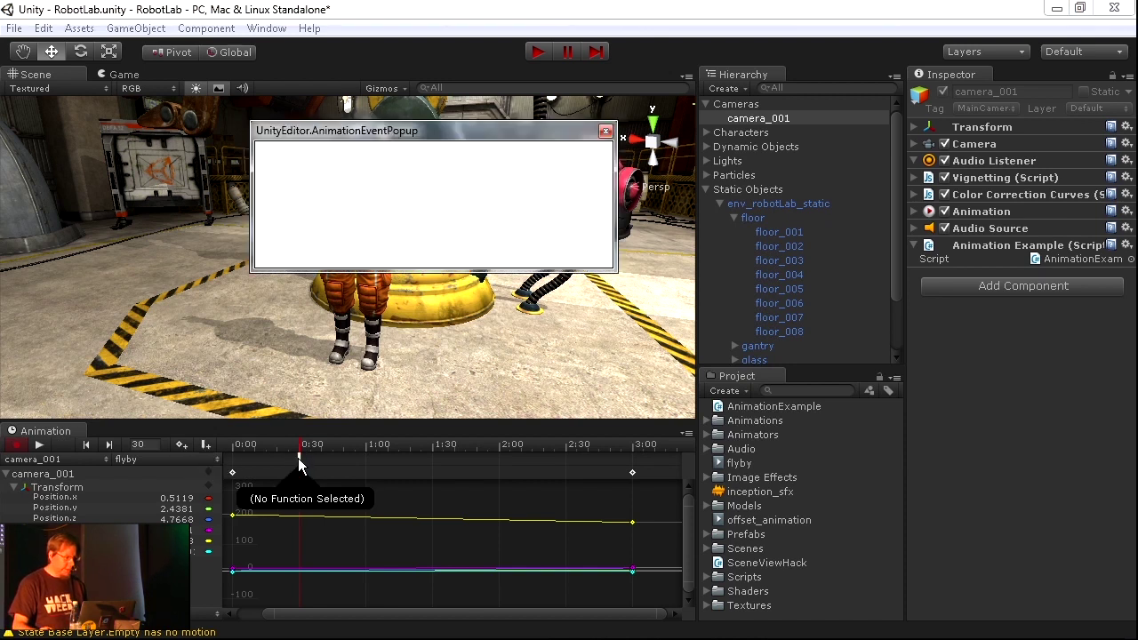
pyautogui.moveTo(504, 130); pyautogui.dragTo(534, 264)
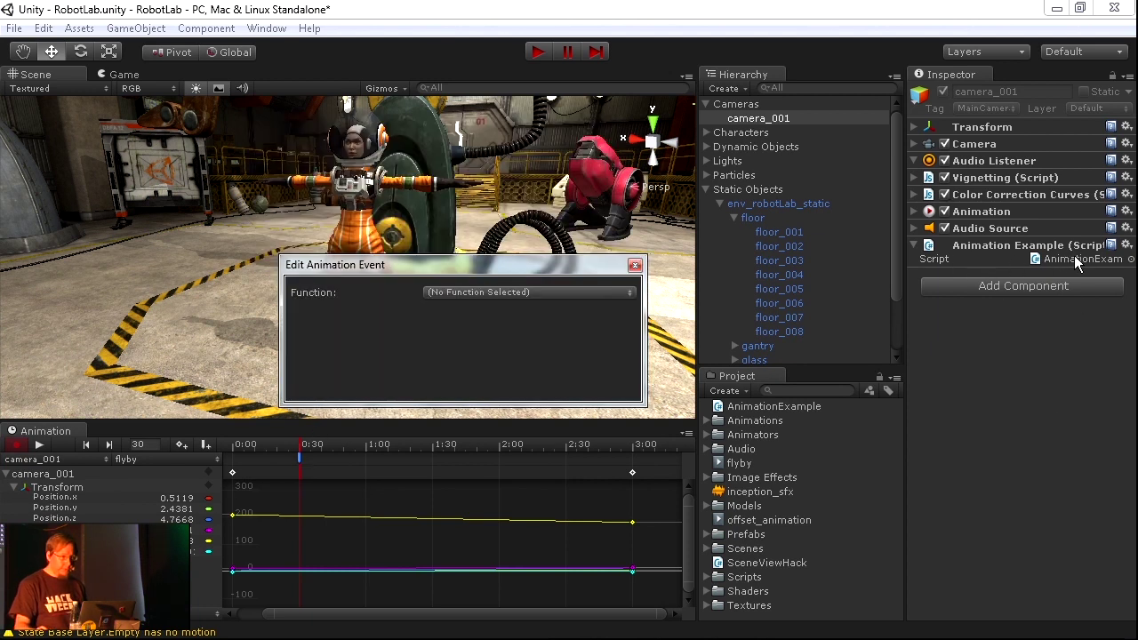
pyautogui.click(521, 293)
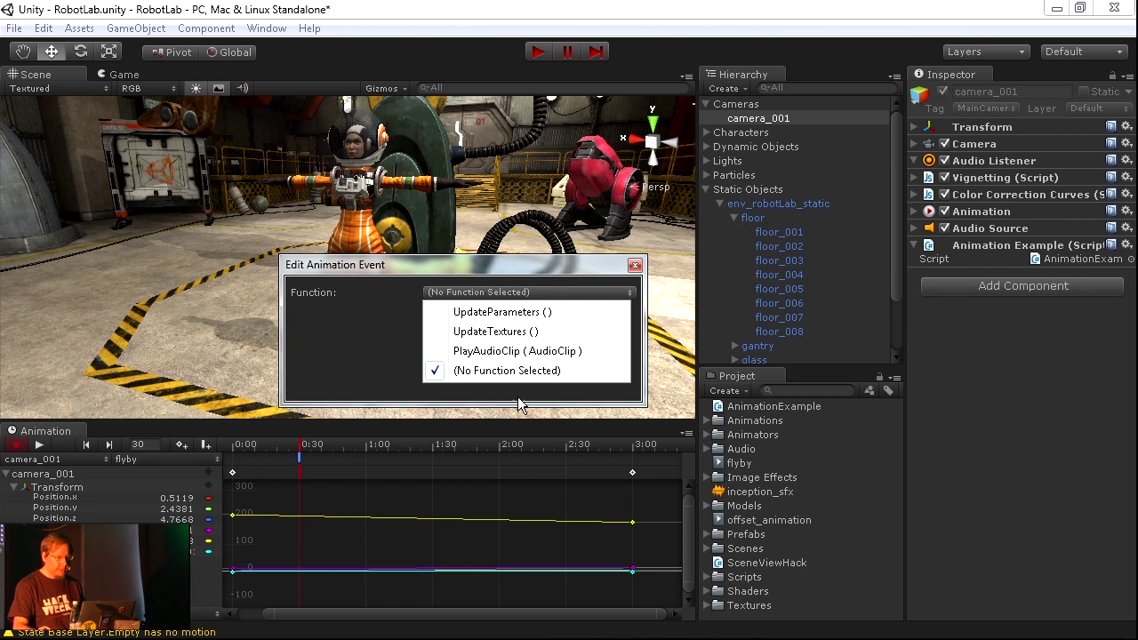
pyautogui.click(513, 353)
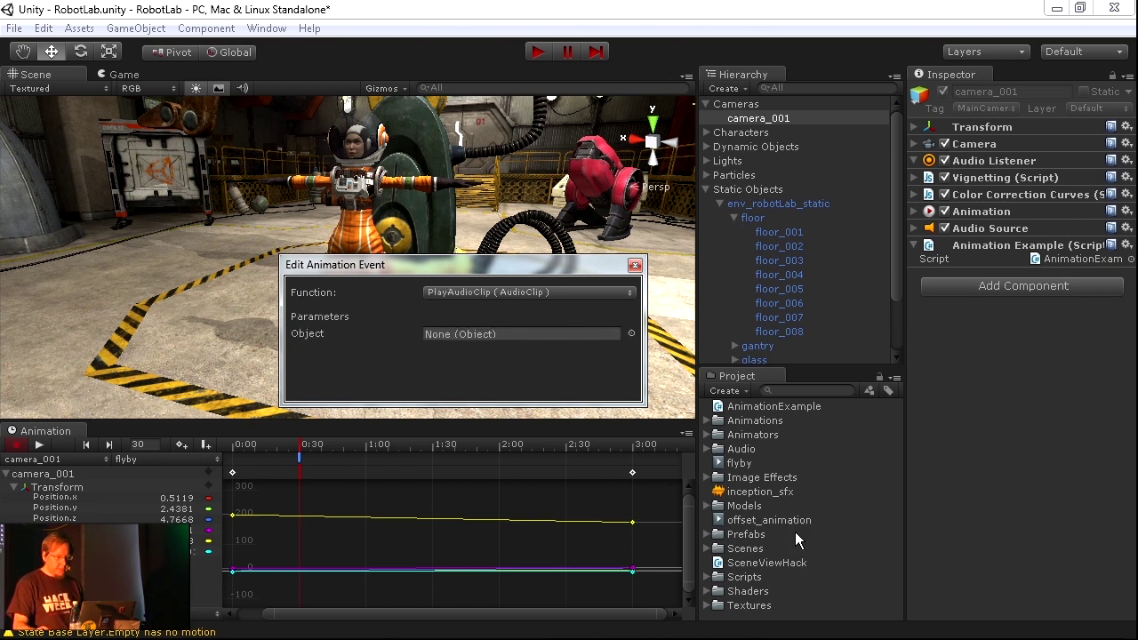
pyautogui.moveTo(777, 498); pyautogui.dragTo(453, 341)
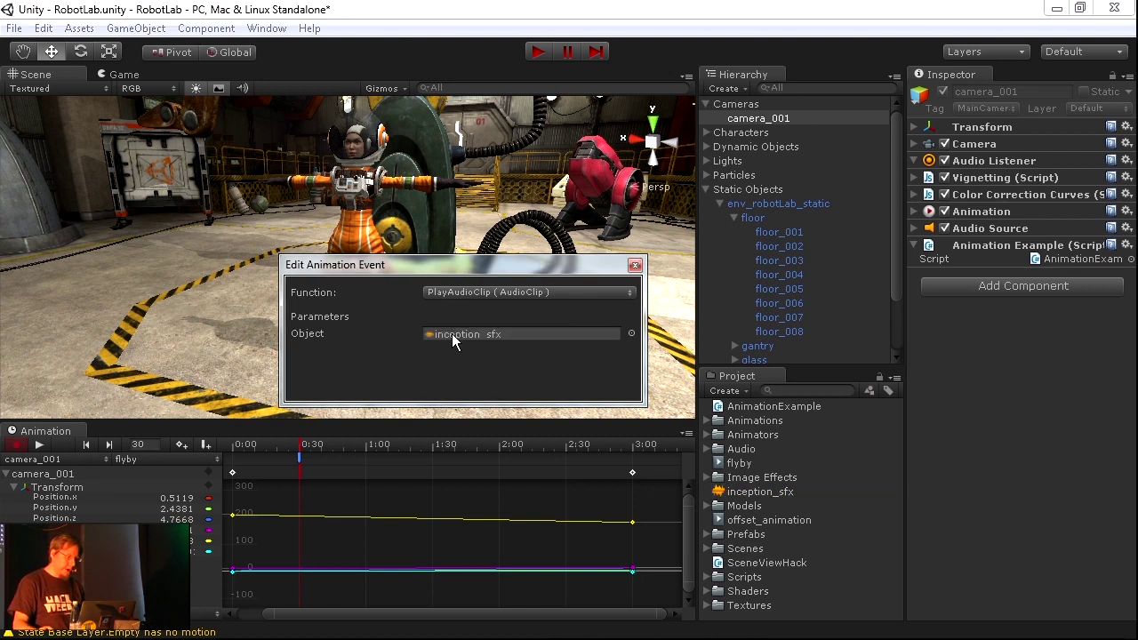
pyautogui.click(635, 266)
pyautogui.click(273, 450)
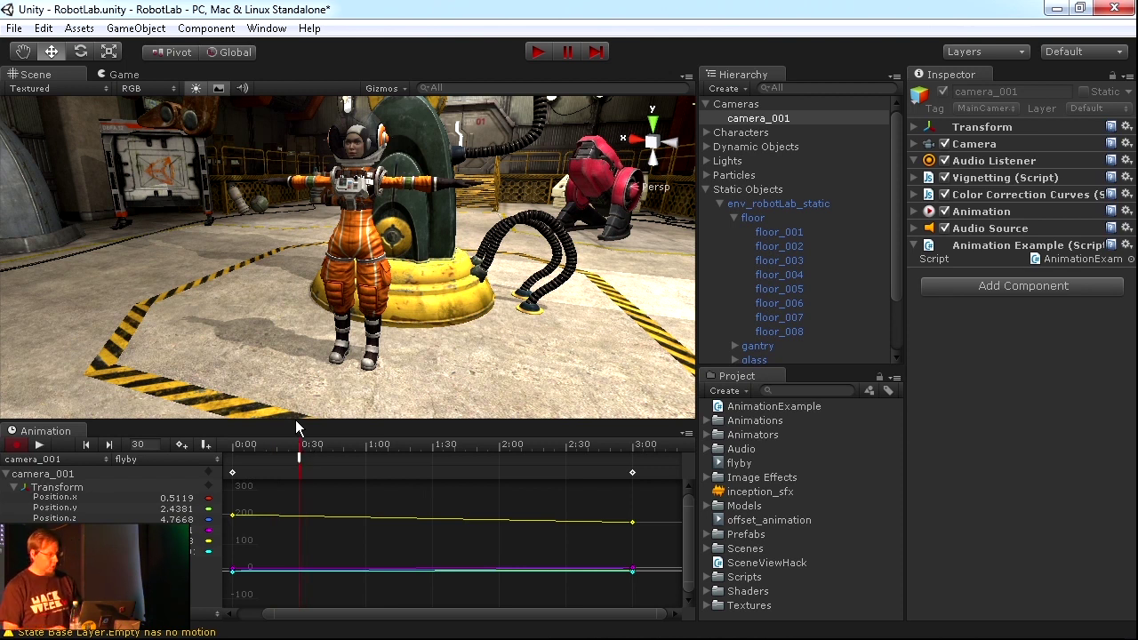
pyautogui.hotkey('alt', 'Tab')
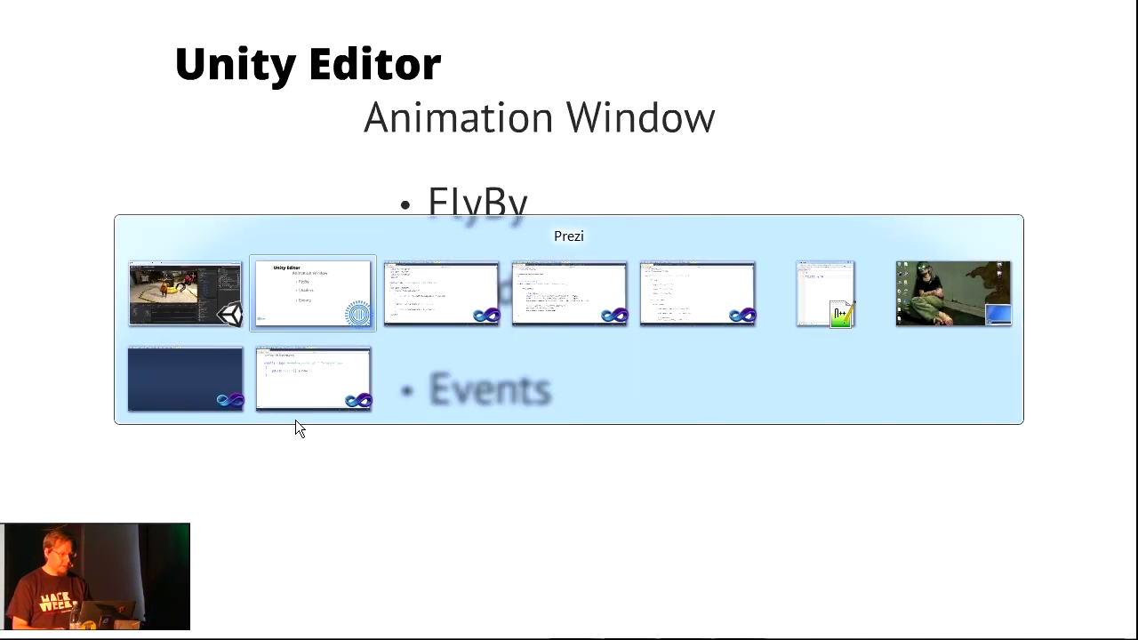
# Step: Open AnimationExample in Visual Studio and highlight PlayAudioClip and its audio.PlayOneShot(clip) call
pyautogui.hotkey('alt', 'shift', 'Tab')
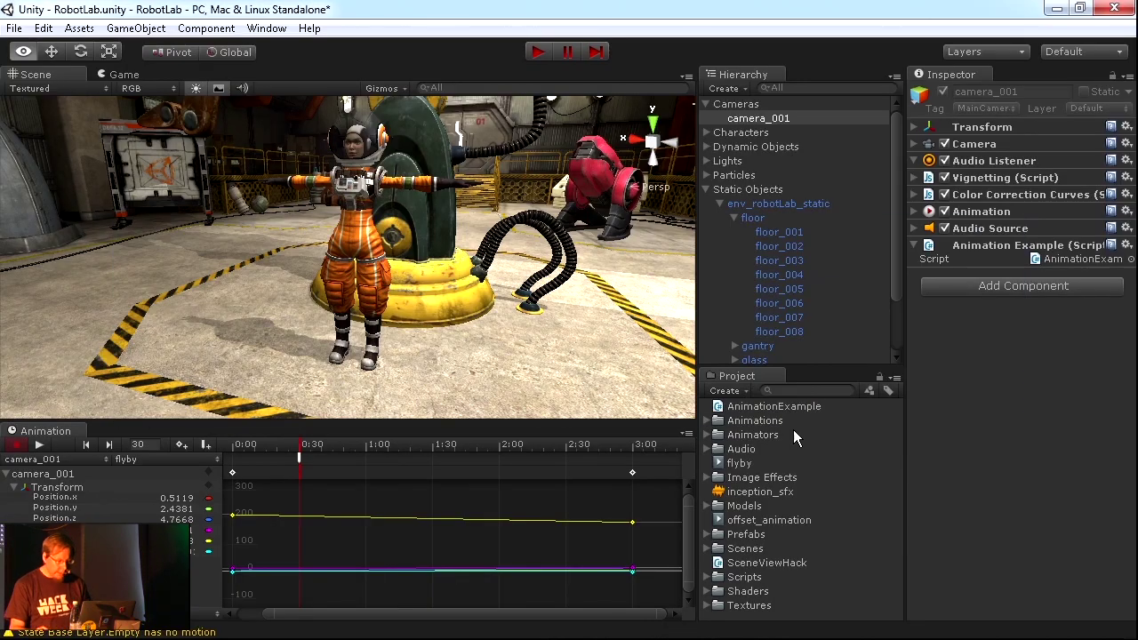
pyautogui.doubleClick(789, 409)
pyautogui.keyDown('ctrl'); pyautogui.scroll(5, 132, 231); pyautogui.keyUp('ctrl')
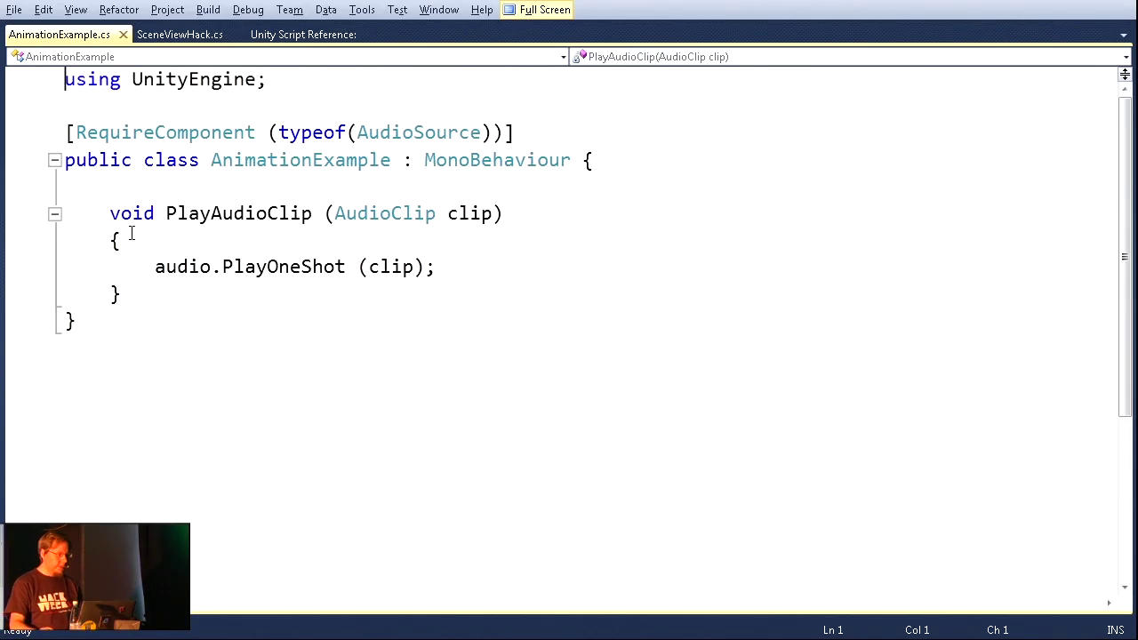
pyautogui.doubleClick(235, 263)
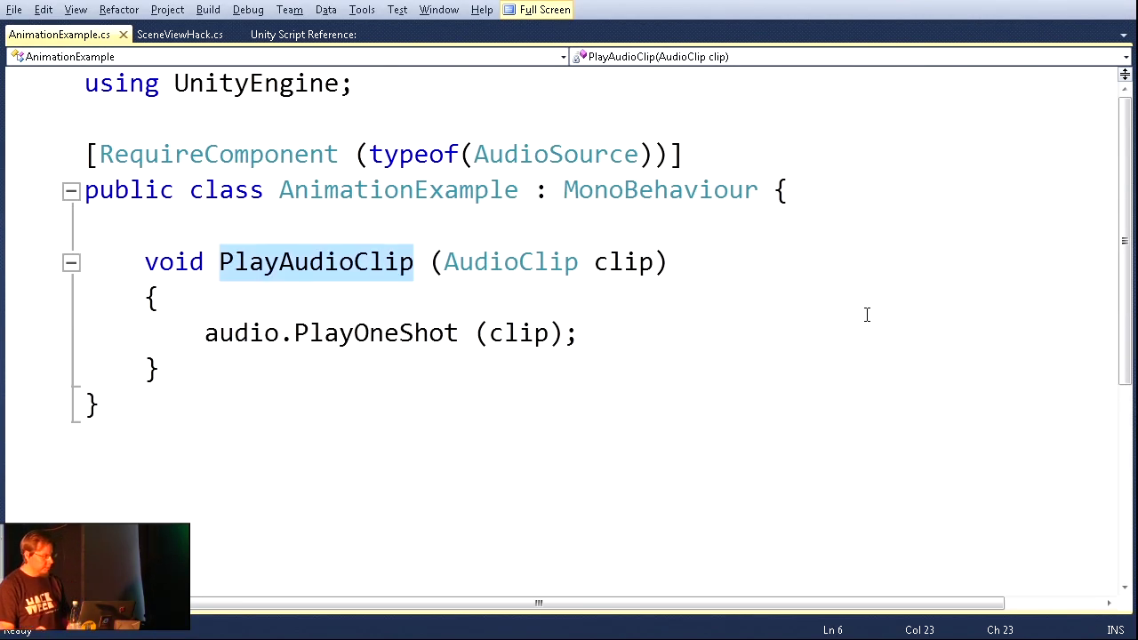
pyautogui.moveTo(443, 262); pyautogui.dragTo(651, 262)
pyautogui.click(673, 263)
pyautogui.moveTo(207, 332); pyautogui.dragTo(472, 332)
pyautogui.click(613, 329)
pyautogui.hotkey('alt', 'Tab')
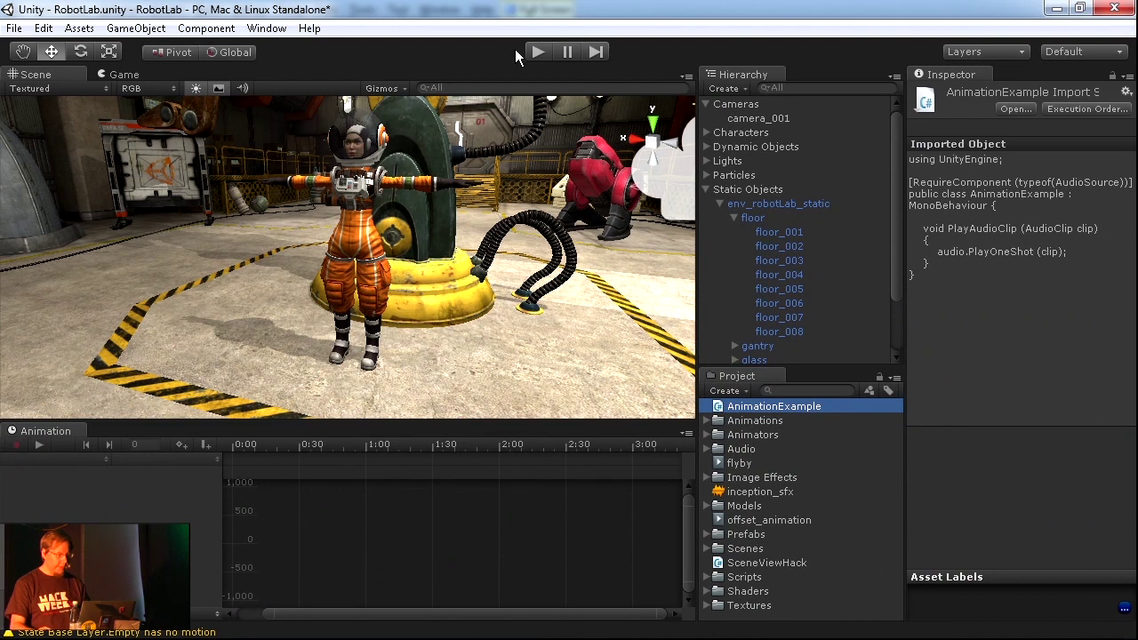
# Step: Play and stop the scene to hear the flyby sound, then advance to the UnityFinland slide
pyautogui.press('XF86AudioRaiseVolume')
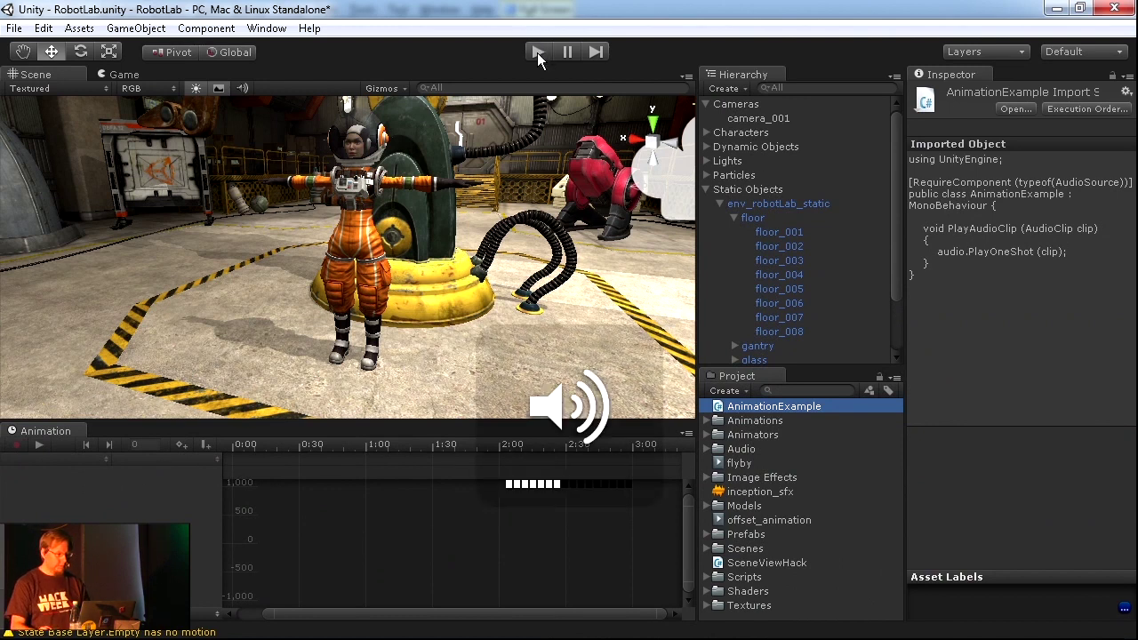
pyautogui.click(537, 52)
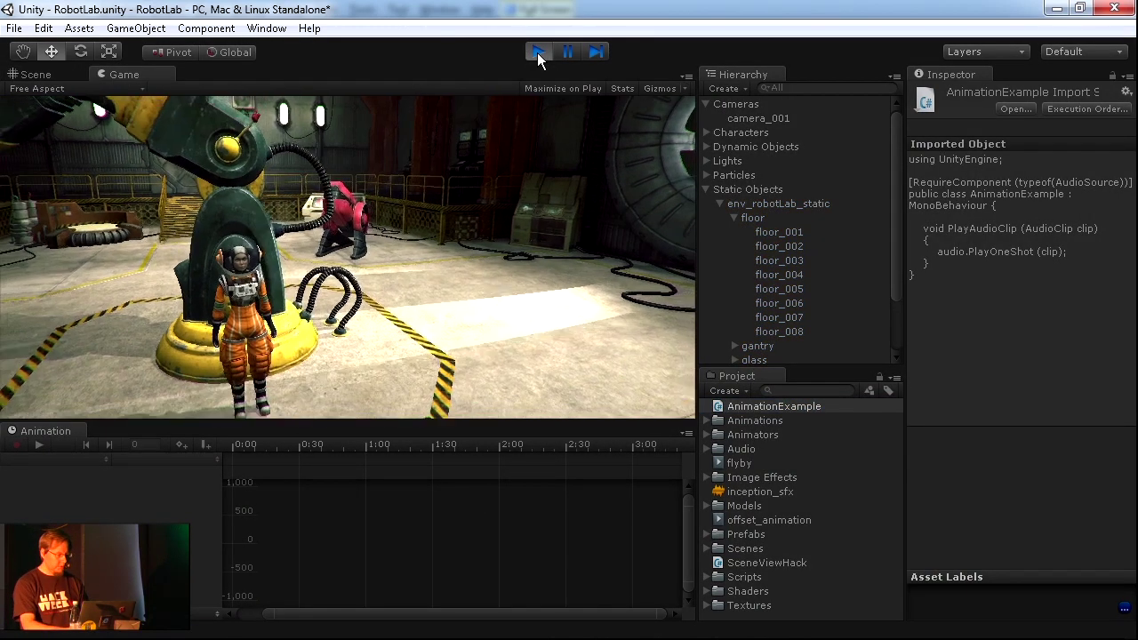
pyautogui.press('XF86AudioLowerVolume')
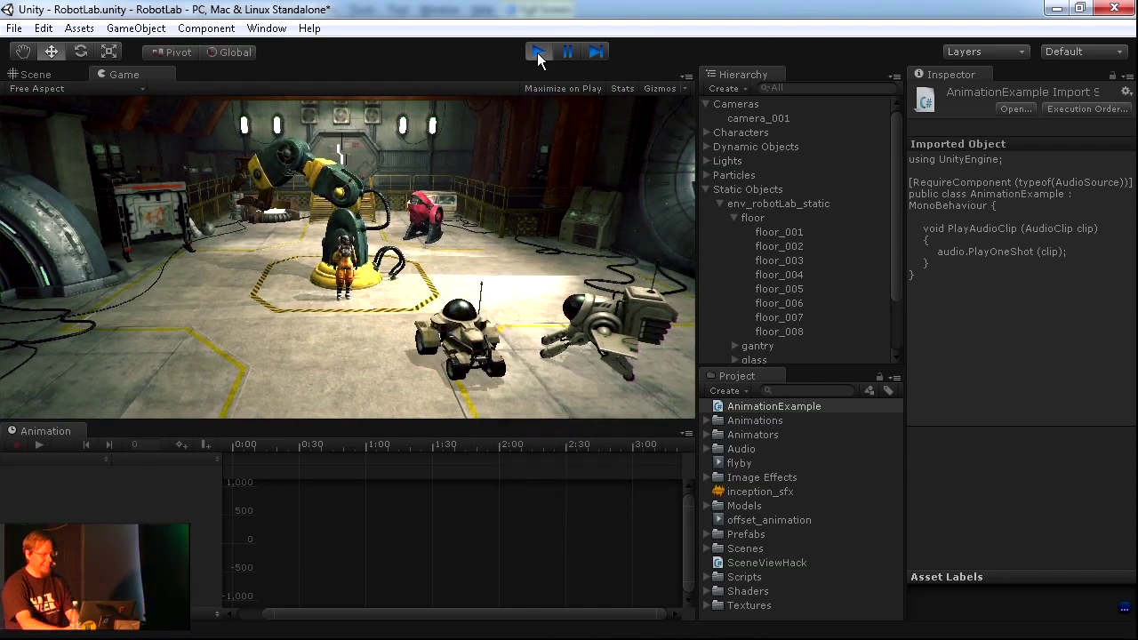
pyautogui.click(537, 53)
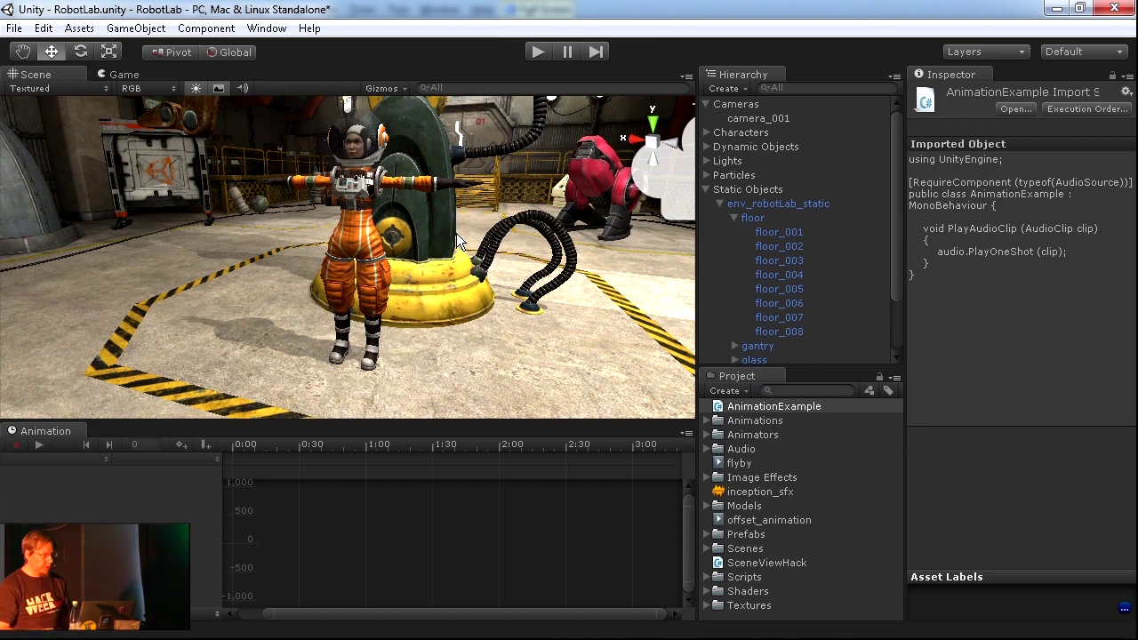
pyautogui.hotkey('alt', 'Tab')
pyautogui.press('Right')
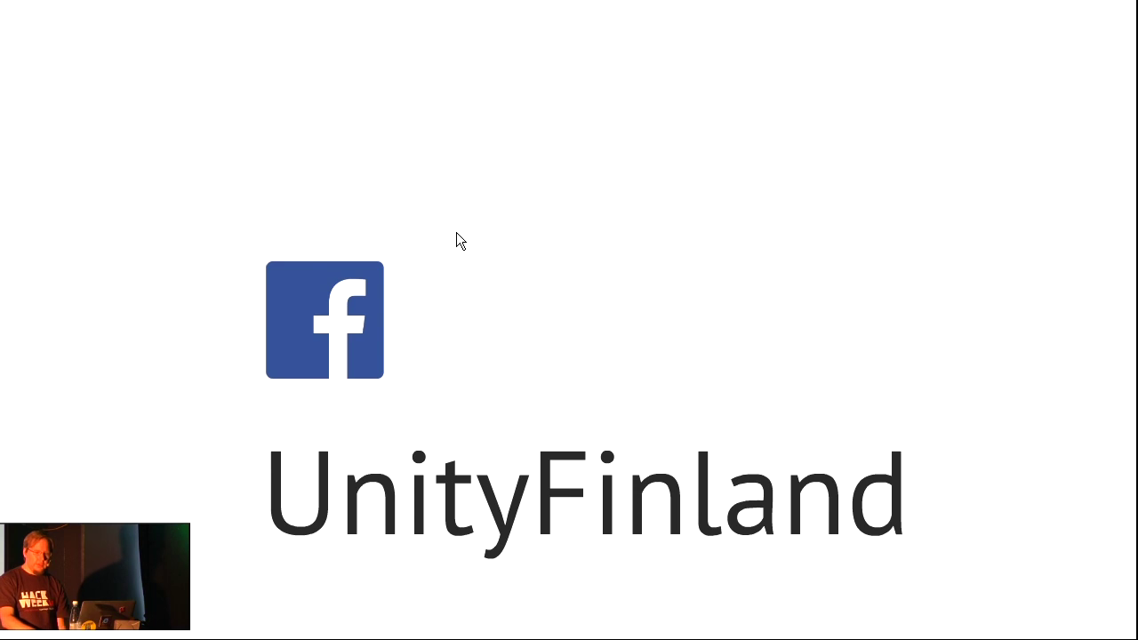